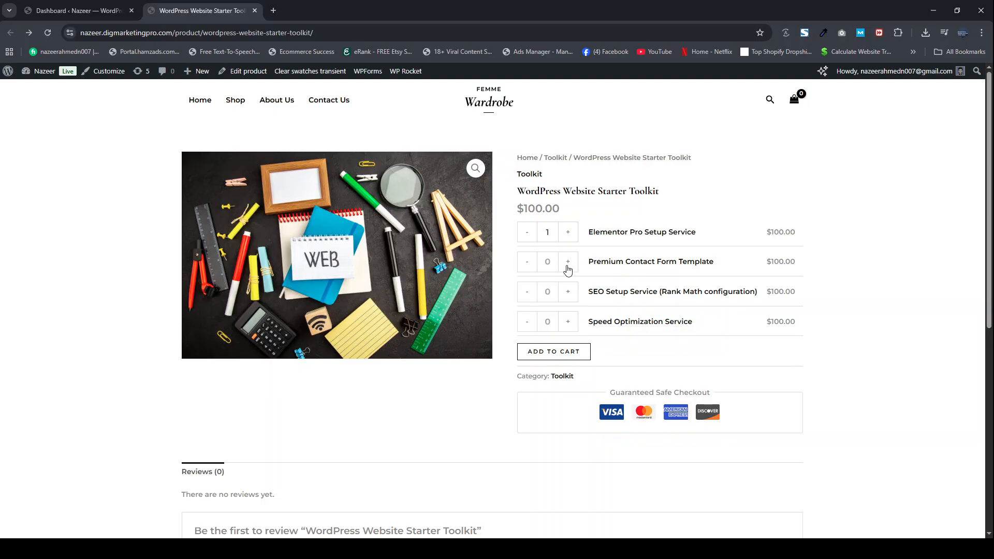
Add one Elementor Pro Setup Service and one Premium Contact Form Template to the cart, and review the shopping cart.
click(560, 355)
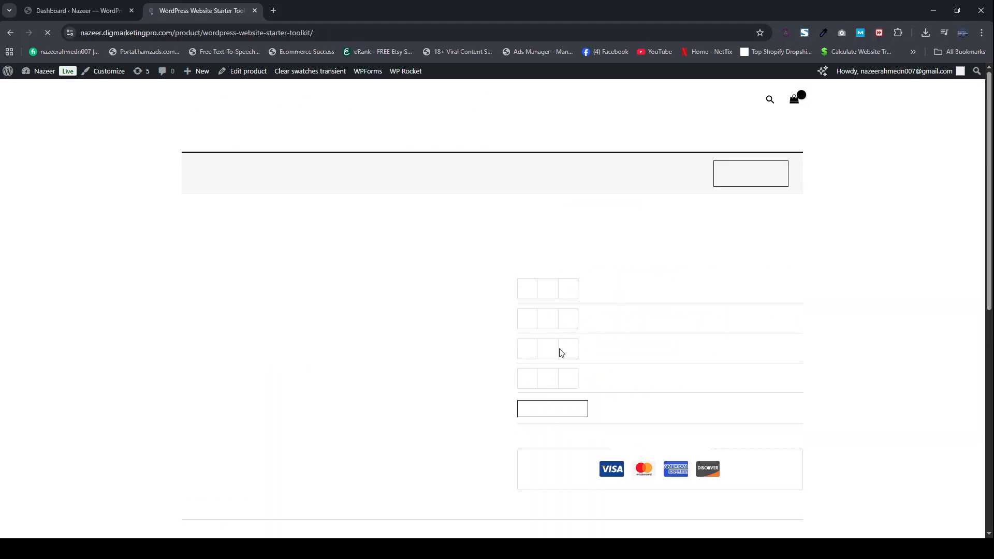
click(796, 100)
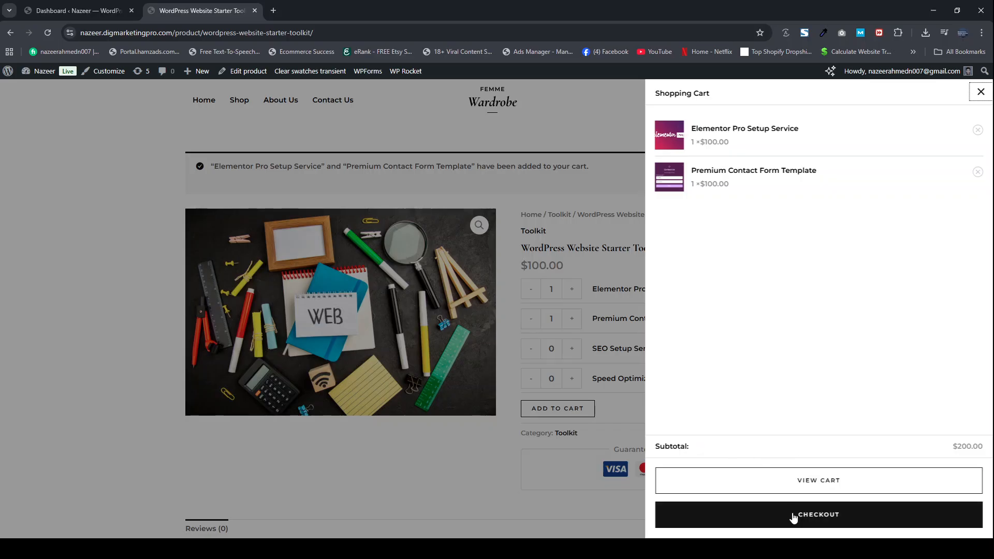
click(981, 93)
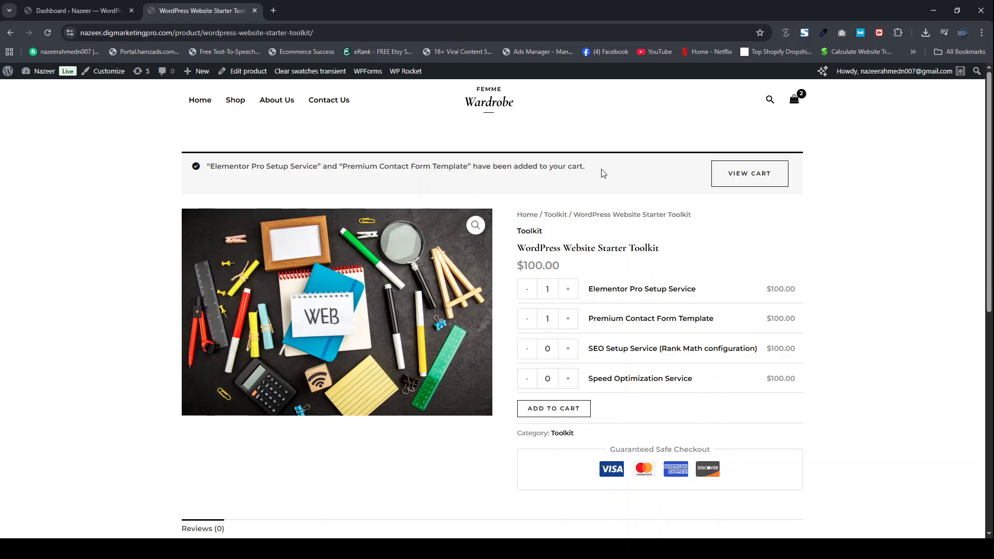
Start a new product from the WordPress dashboard in a separate browser tab and name it "Photography Beginner Bundle".
click(69, 11)
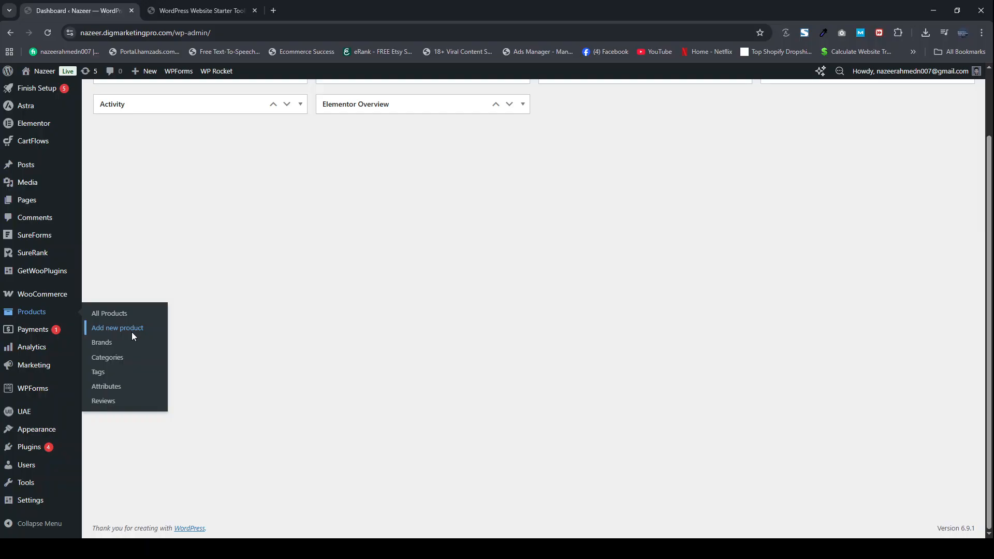
middle_click(151, 334)
click(181, 13)
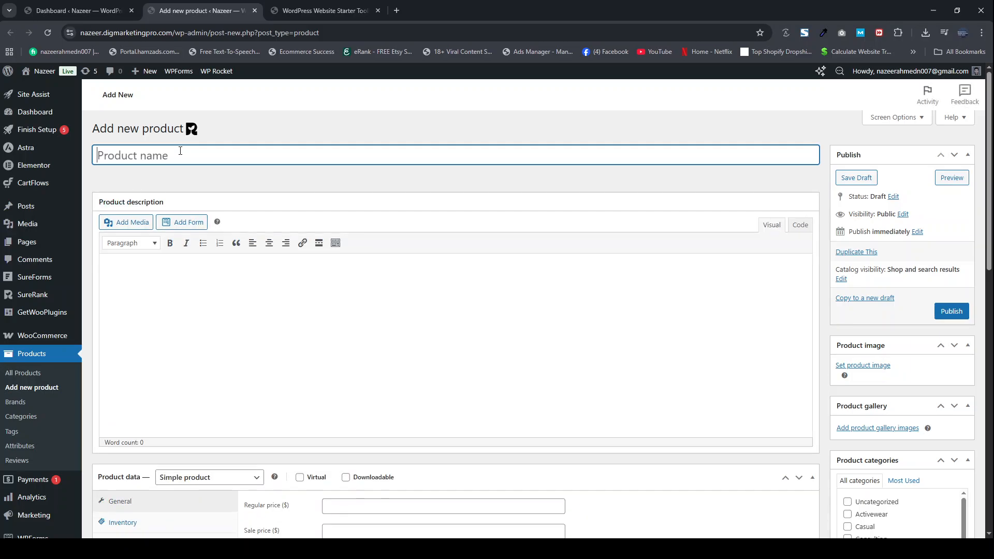
text(Photography Beginner Bundle)
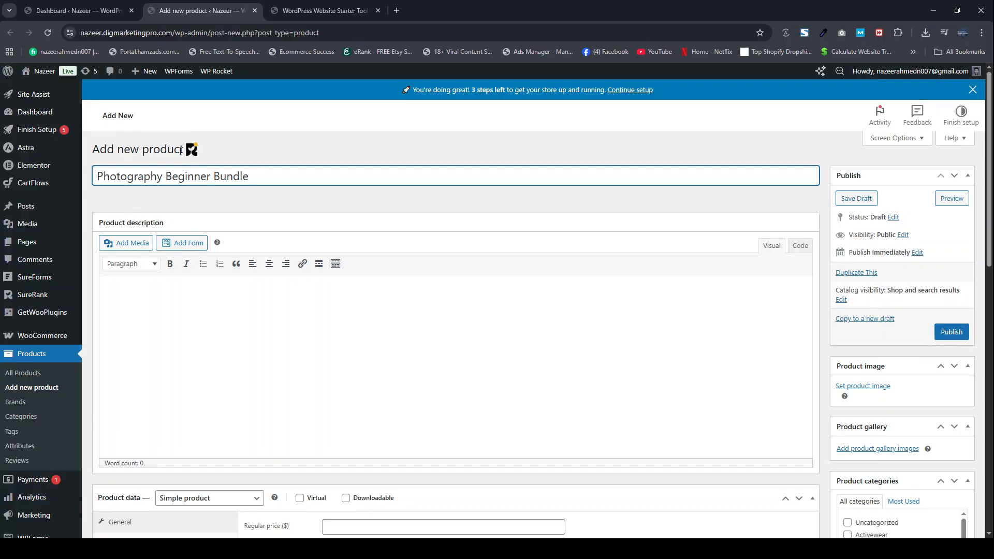
scroll(230, 175, down, 1)
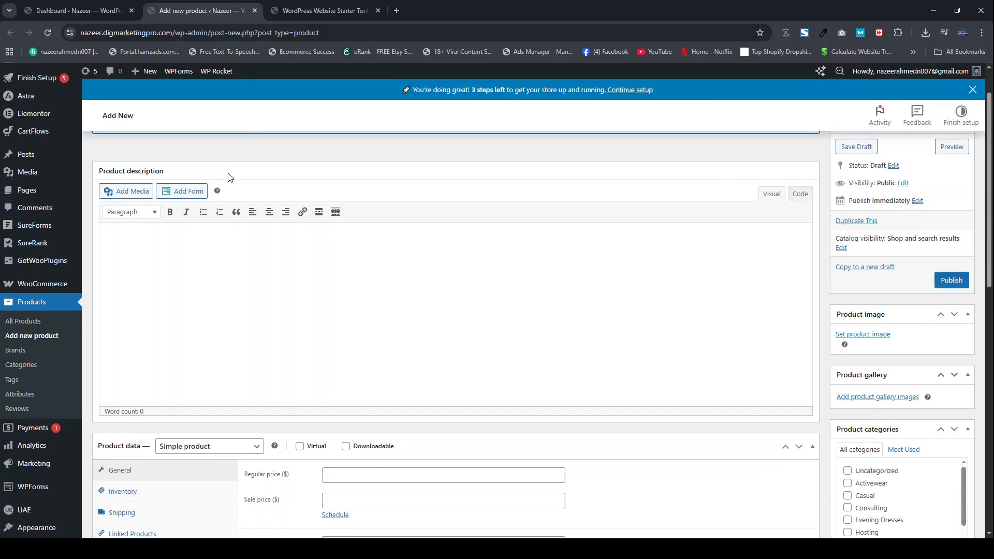
scroll(229, 175, up, 1)
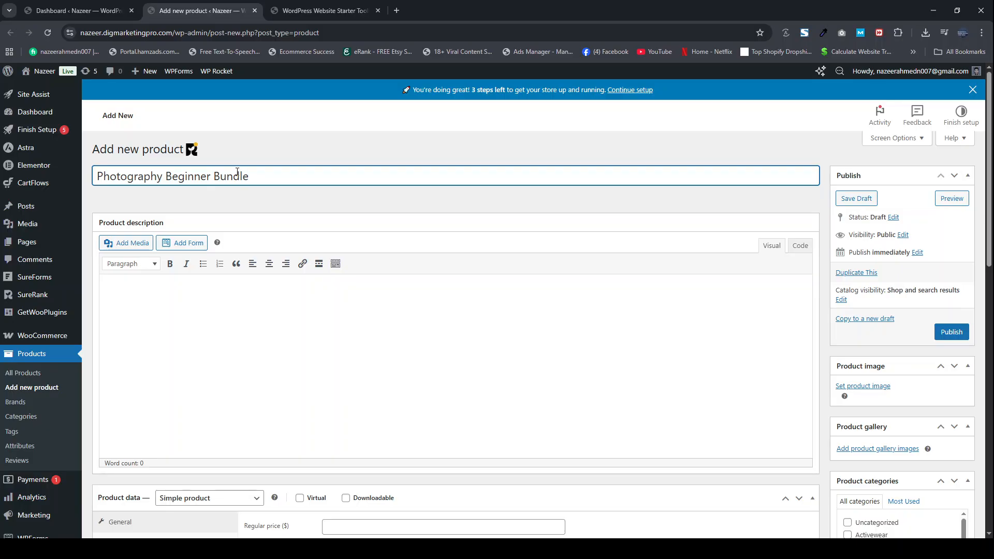
Upload Photography-Beginner-Bundle.jpg and set it as the product image.
scroll(238, 172, down, 1)
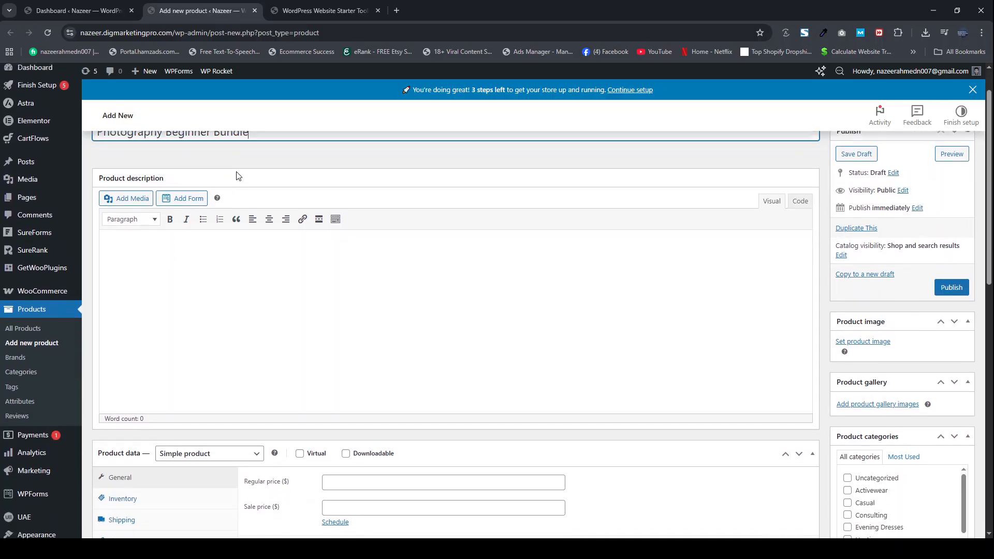
scroll(237, 175, down, 1)
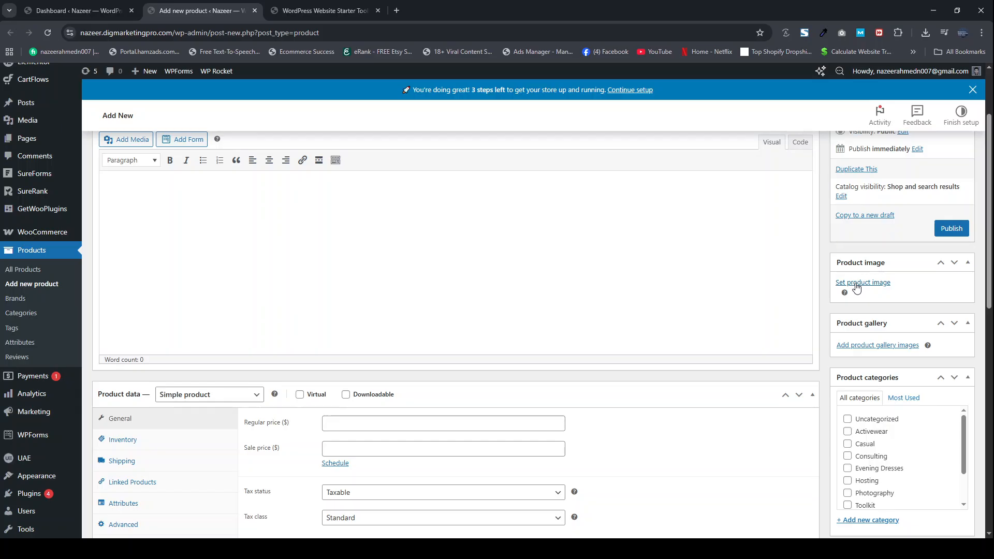
click(856, 283)
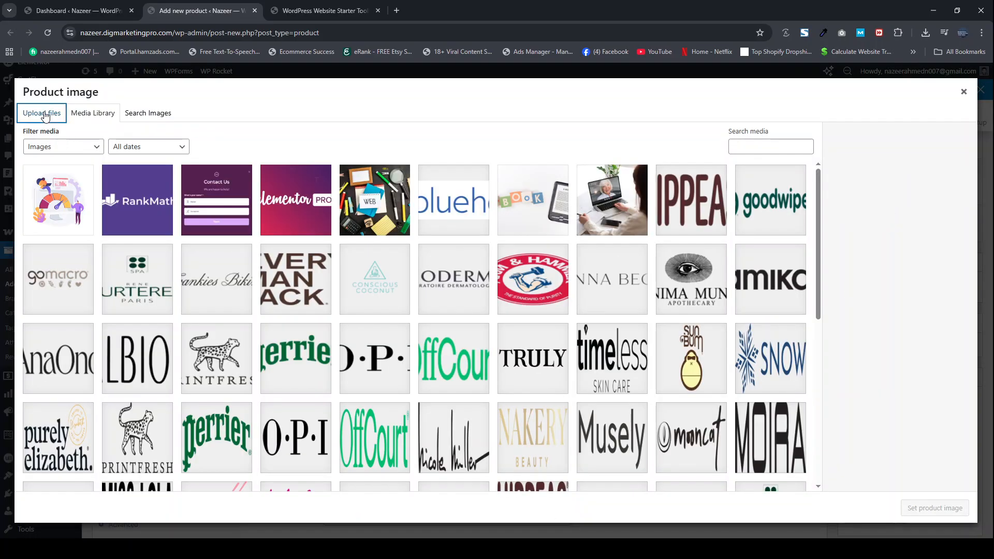
click(45, 115)
click(477, 295)
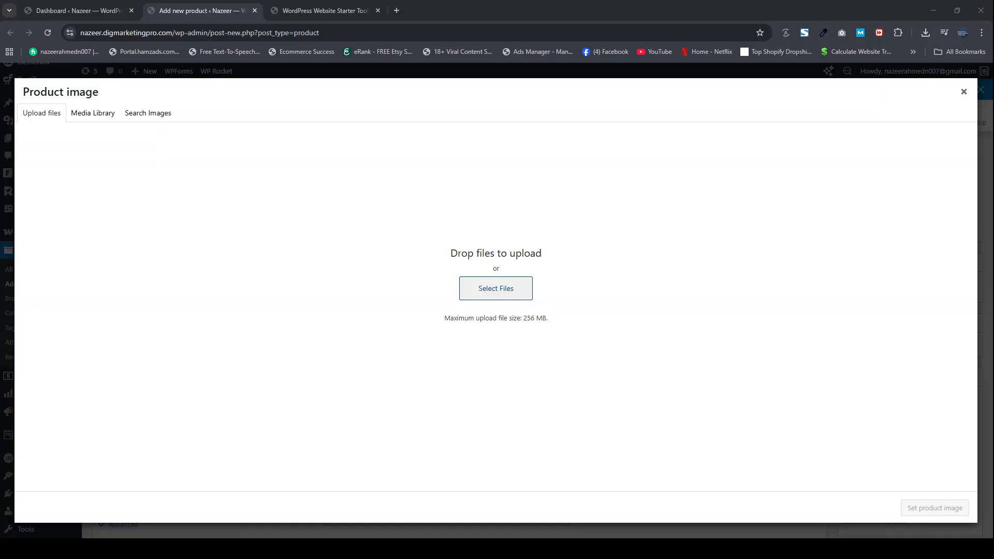
double_click(651, 172)
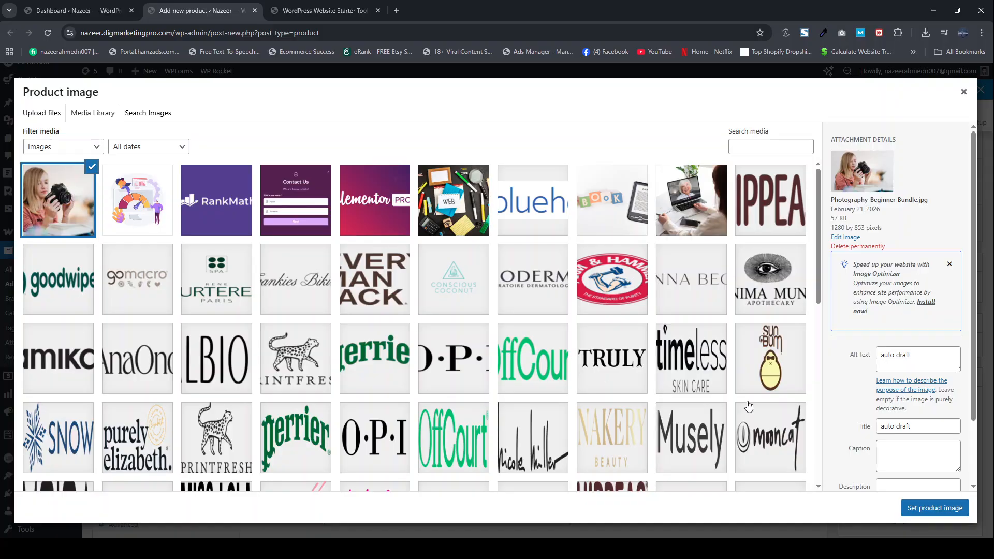
click(937, 508)
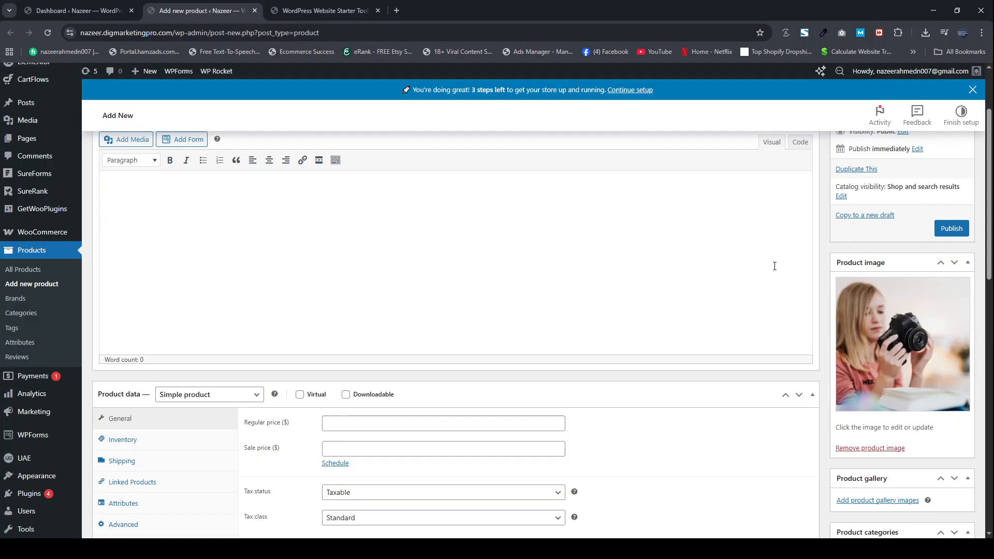
Publish the Photography Beginner Bundle product and copy it to a new draft.
click(946, 339)
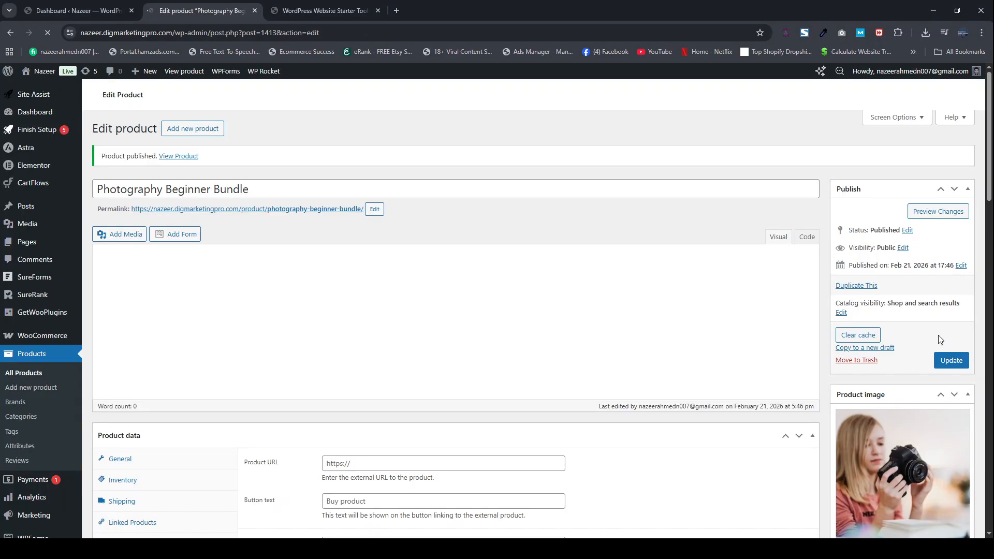
click(859, 352)
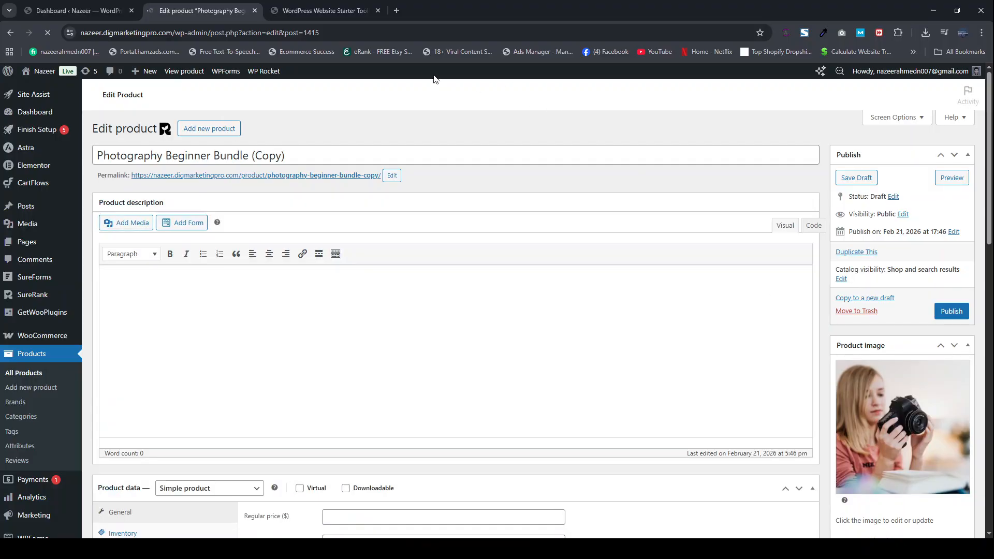
Find Amazon through a web search in a new browser tab and open its official site.
click(398, 14)
text(amzon)
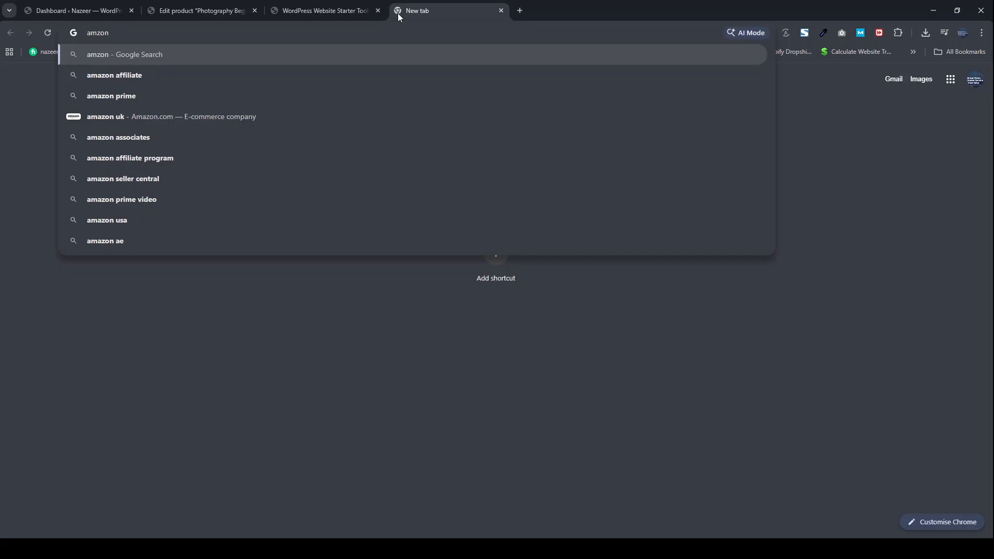
text(com)
key(Return)
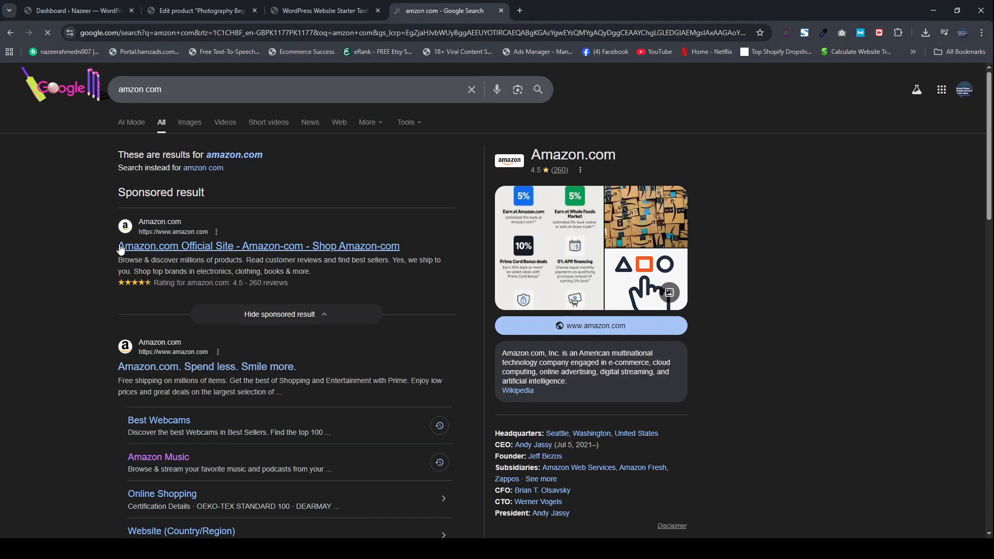
click(259, 246)
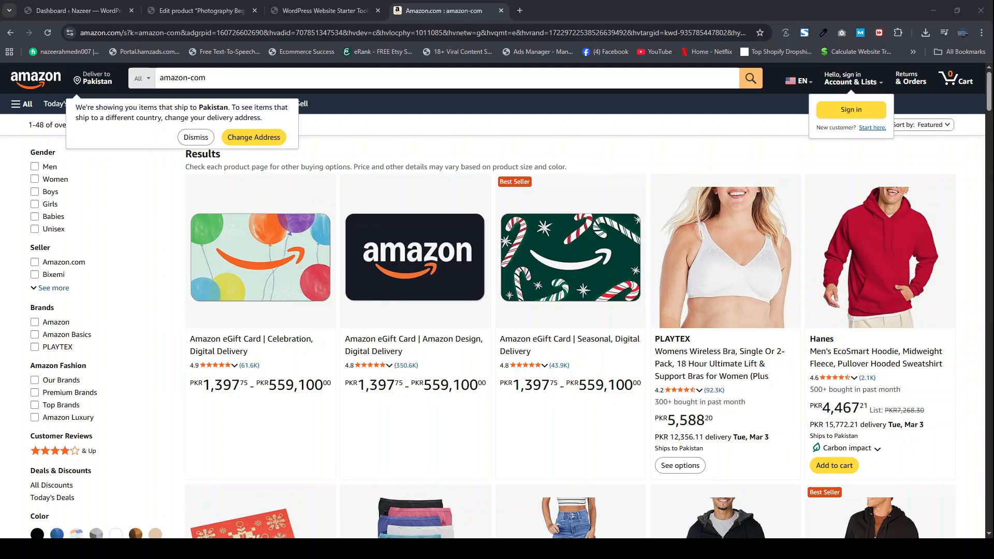
Search Amazon for "DSLR Camera" and open the Canon EOS Rebel T7 product page.
click(256, 75)
key(ctrl+a)
key(BackSpace)
text(DSLR Camera)
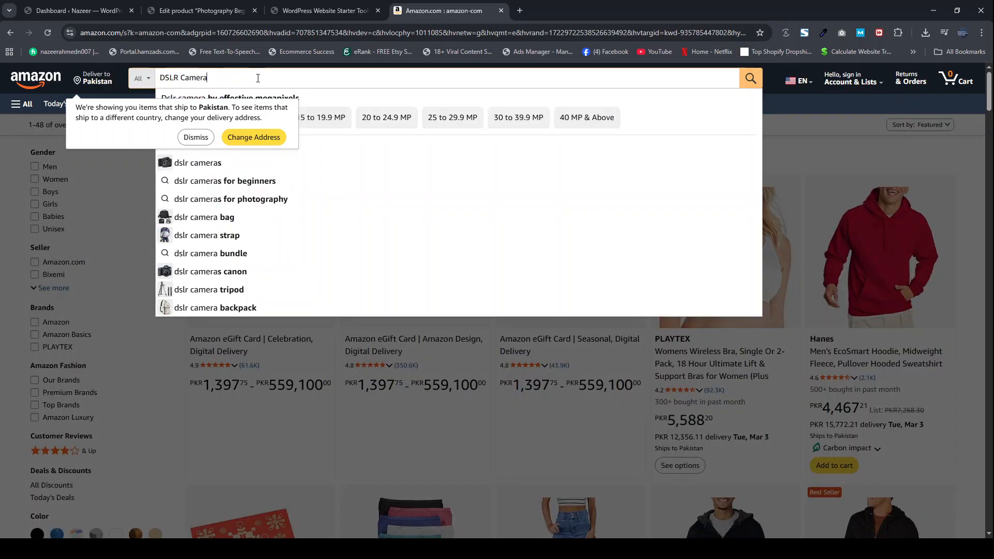
key(Return)
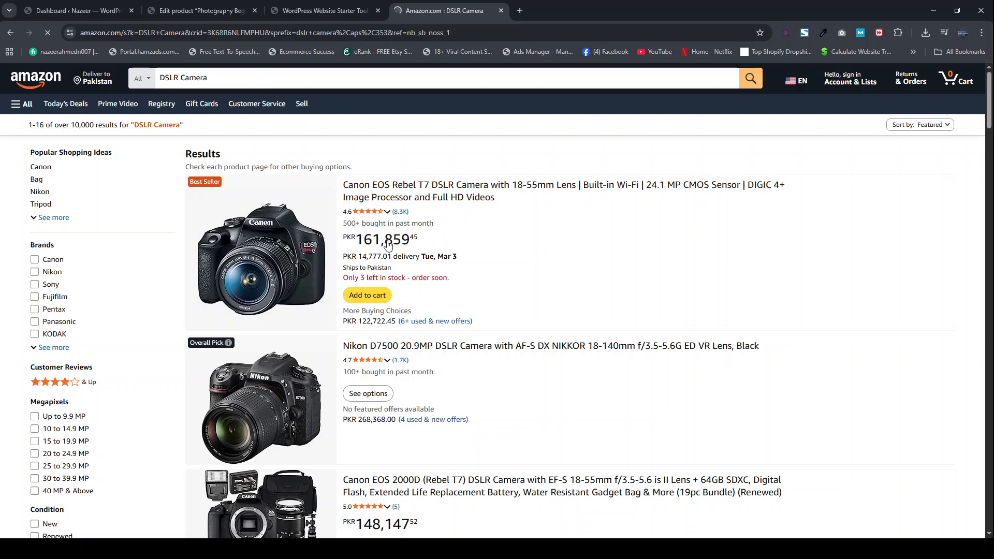
click(269, 242)
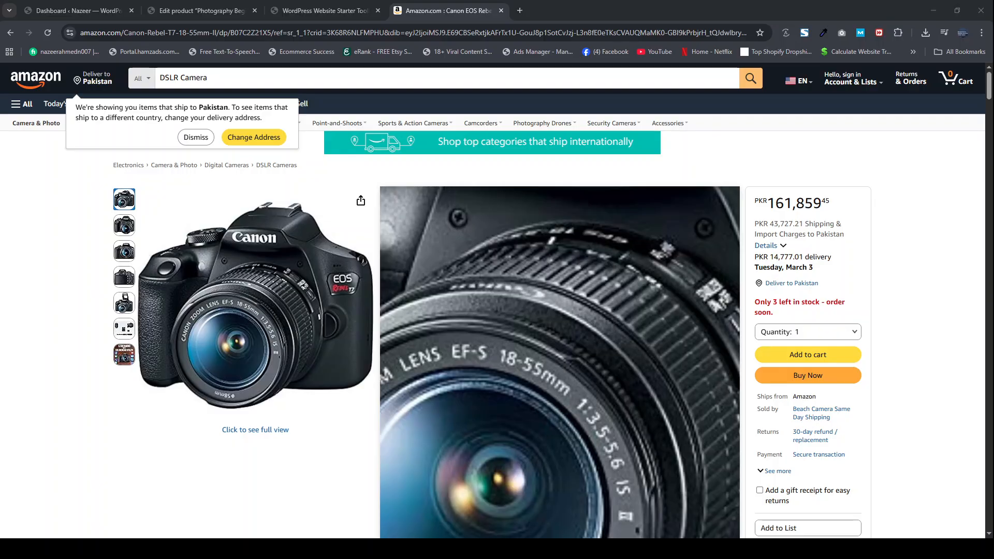
Return to the copied product draft in WordPress and rename it "DSLR Camera".
click(191, 11)
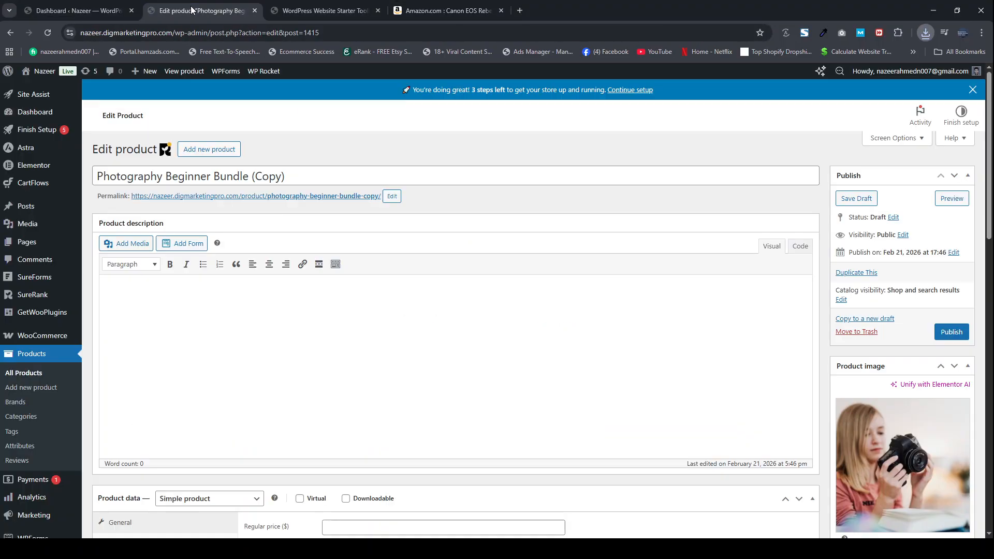
triple_click(312, 177)
mouse_move(41, 178)
key(BackSpace)
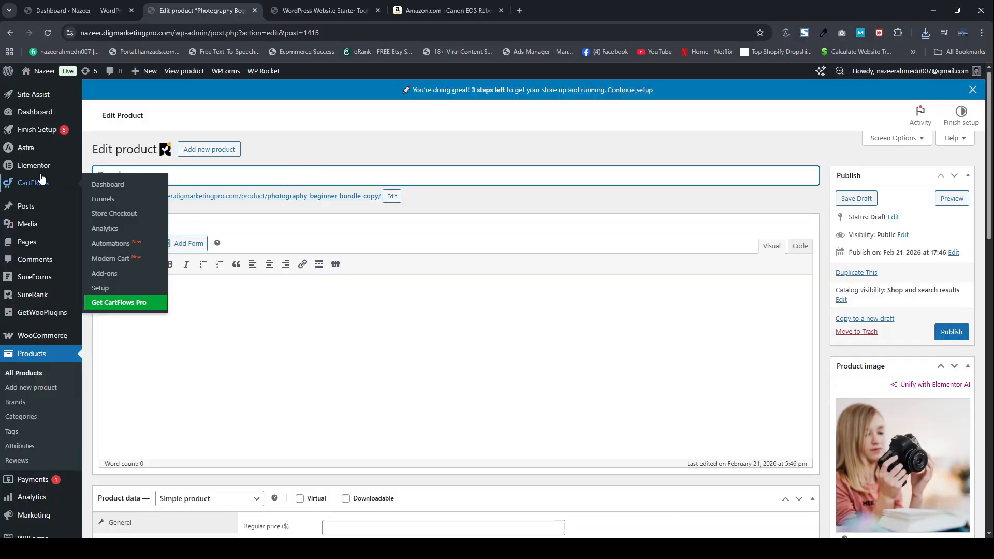
text(DSLR Camera)
Replace the draft's permalink slug with "DSLR Camera".
click(392, 196)
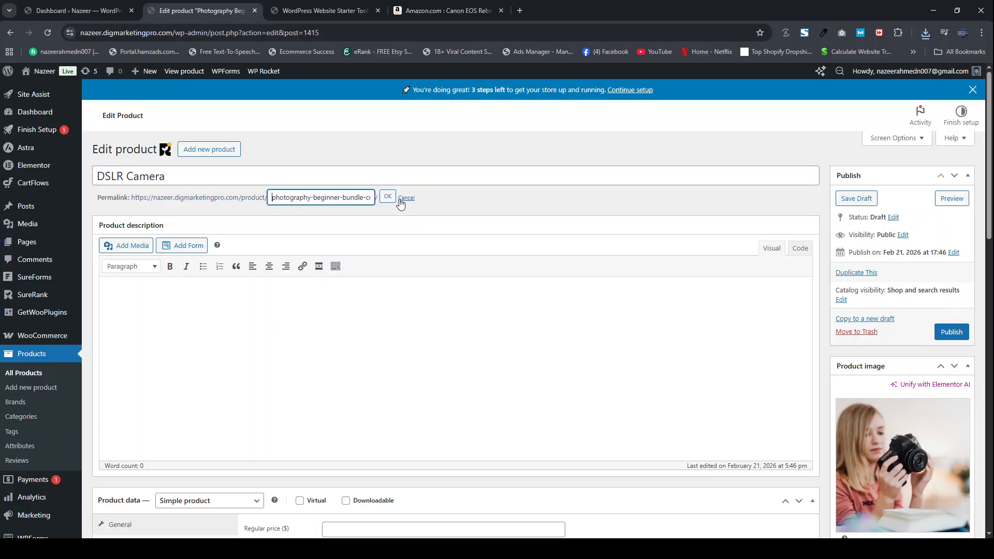
triple_click(332, 191)
key(BackSpace)
text(DSLR Camera)
Upload DSLR Camera.webp and set it as the product image in place of the copied bundle photo.
scroll(413, 223, down, 3)
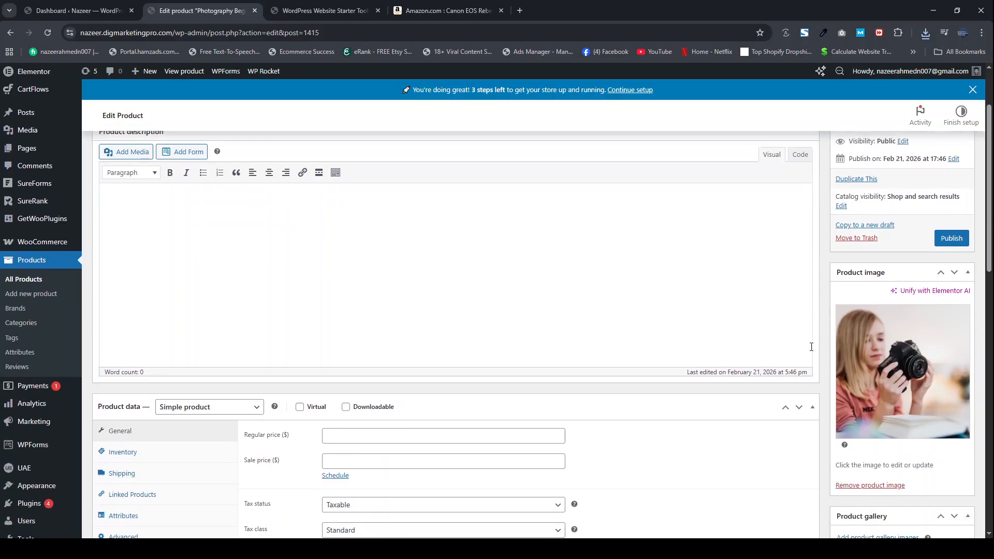
click(860, 340)
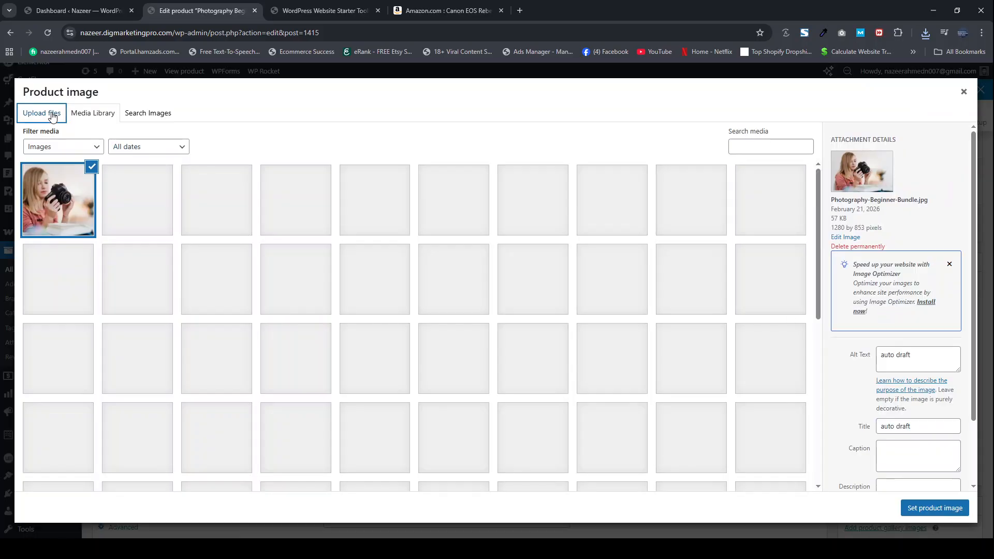
click(47, 114)
click(492, 293)
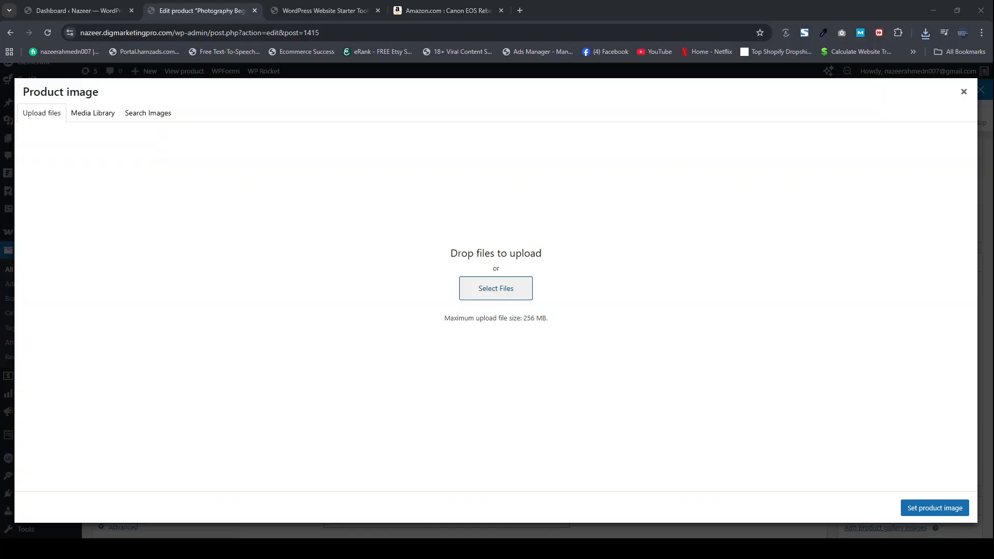
double_click(620, 182)
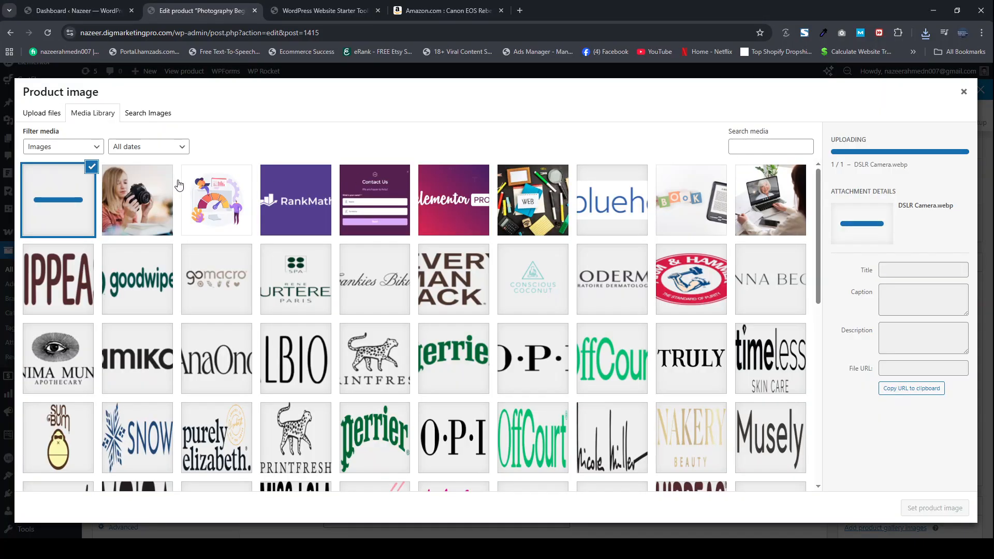
click(931, 508)
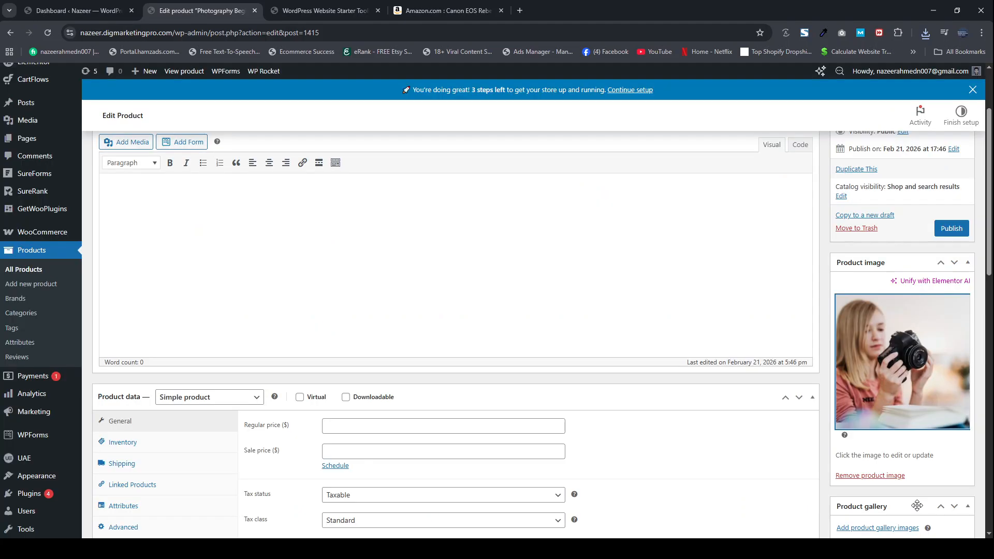
Set the DSLR Camera product's catalog visibility to Hidden and publish it.
scroll(497, 238, up, 2)
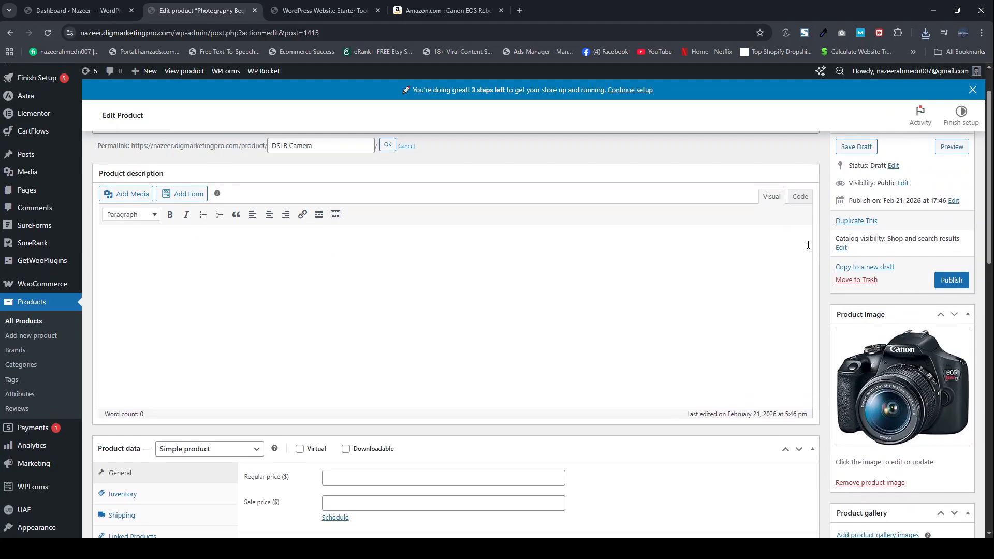
click(841, 248)
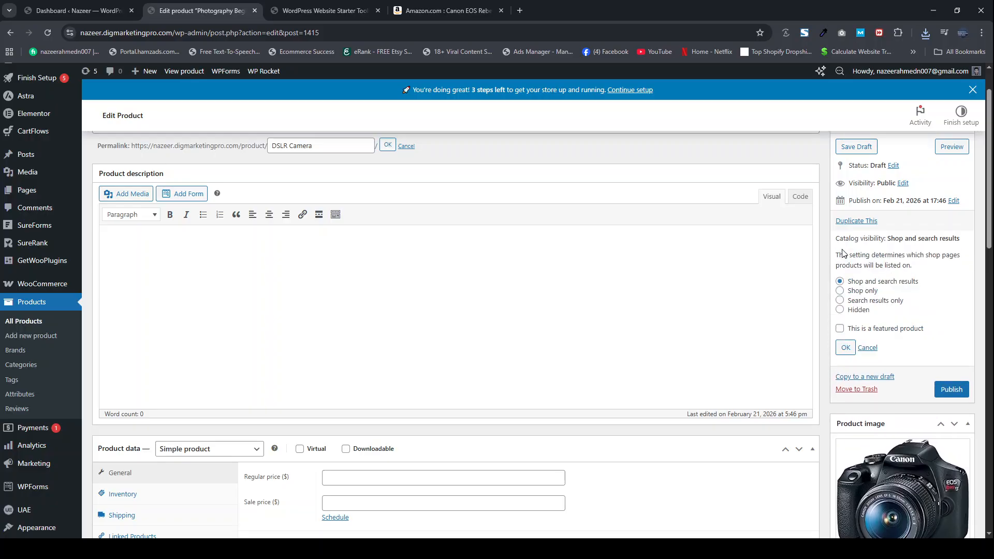
click(841, 310)
click(953, 390)
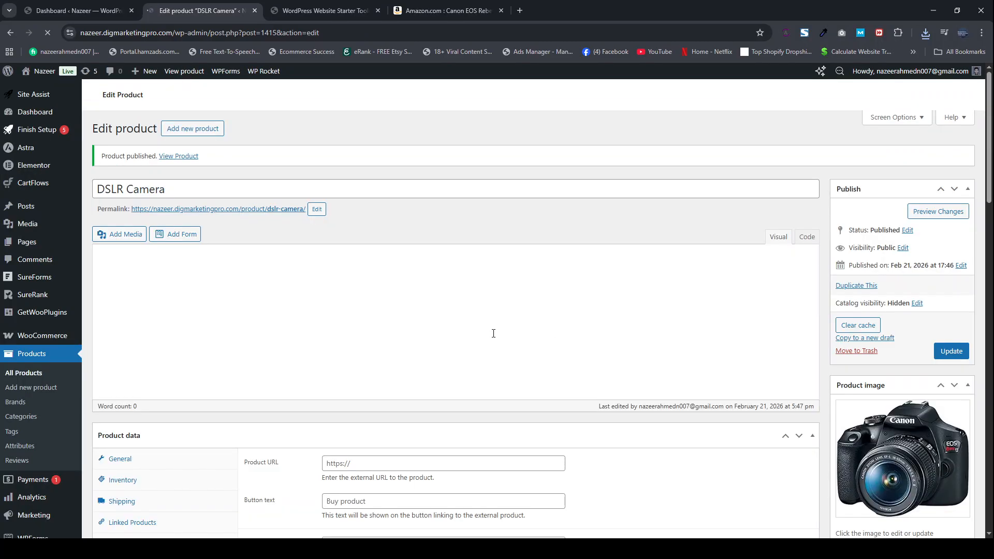
Update the DSLR Camera product with a regular price of $299.99 and copy it to a new draft.
scroll(497, 337, down, 5)
scroll(484, 338, down, 6)
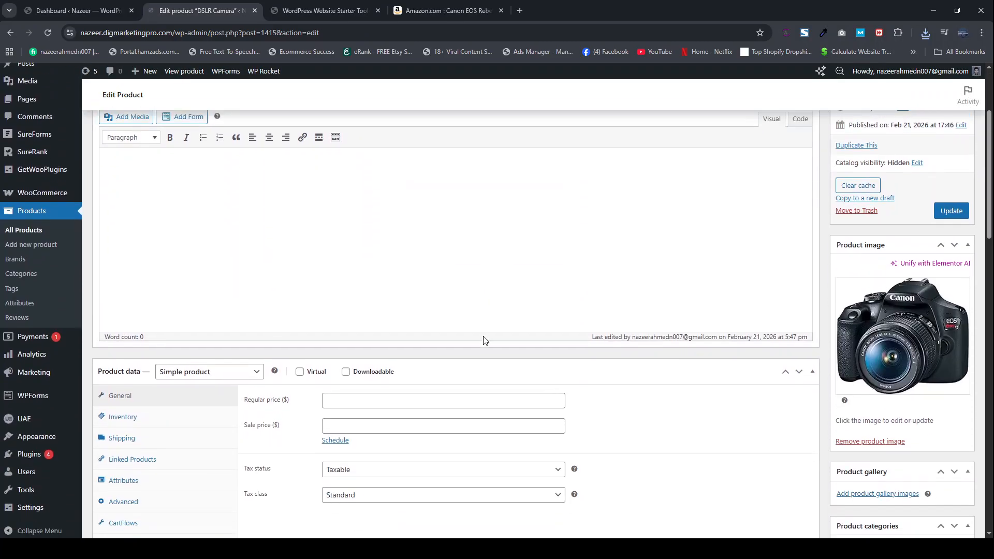
click(360, 236)
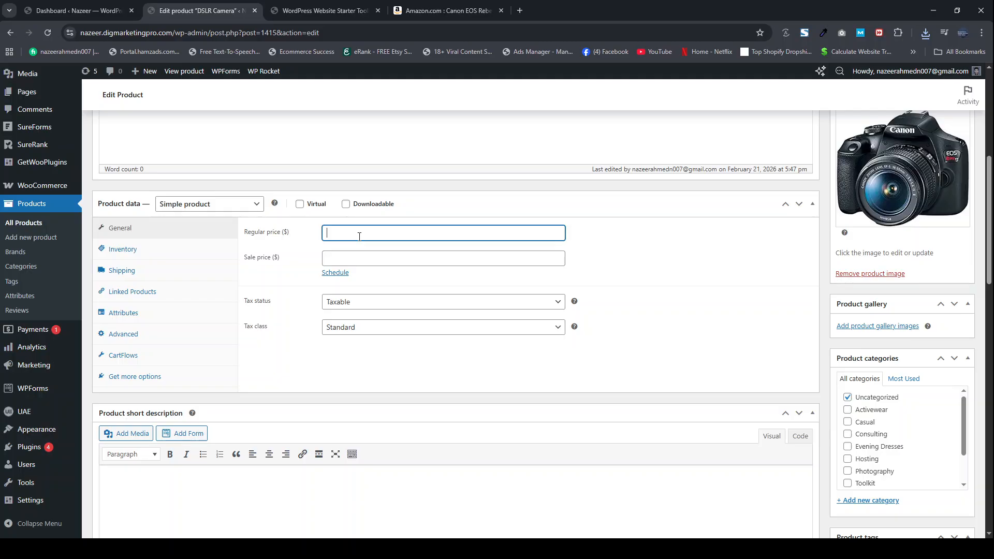
text(2)
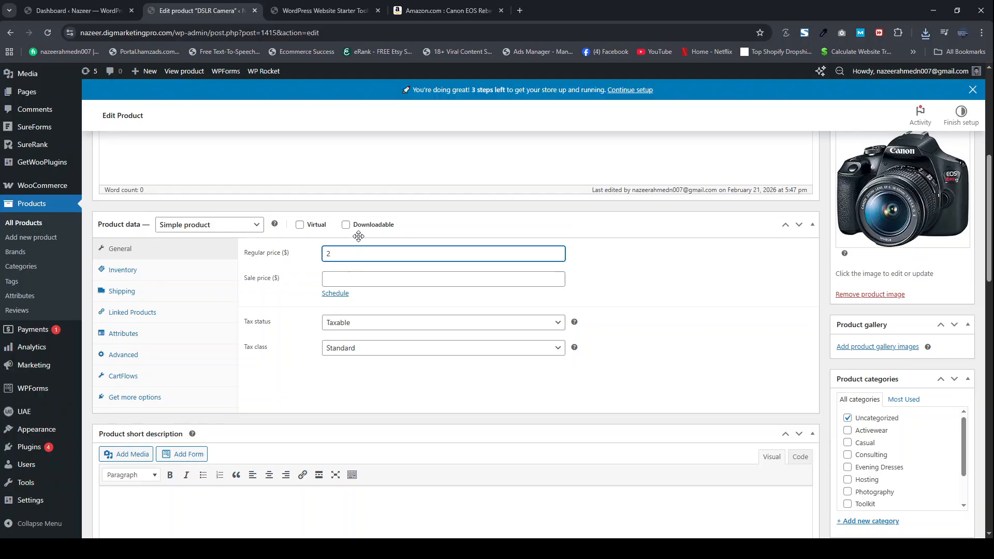
text(99.99)
scroll(830, 275, up, 2)
click(959, 168)
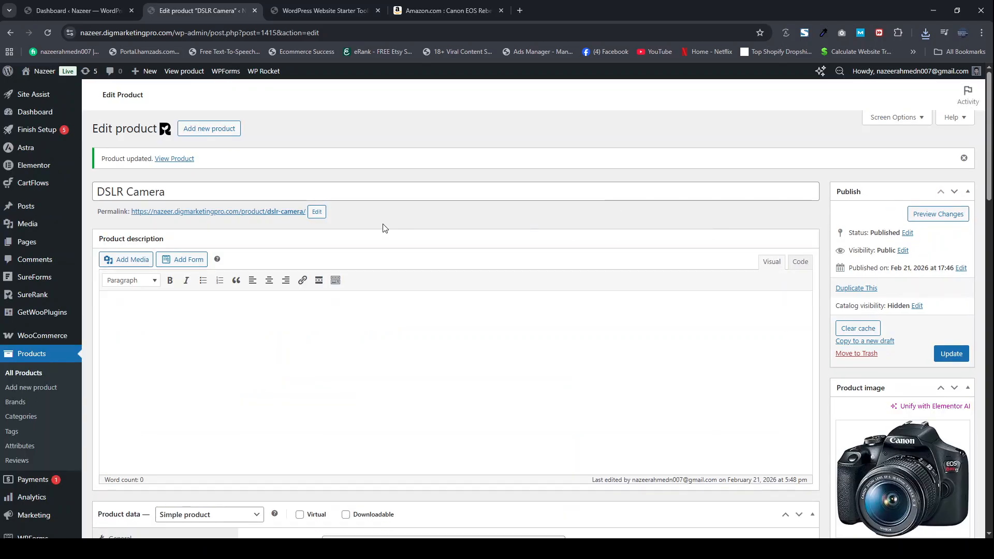
click(862, 342)
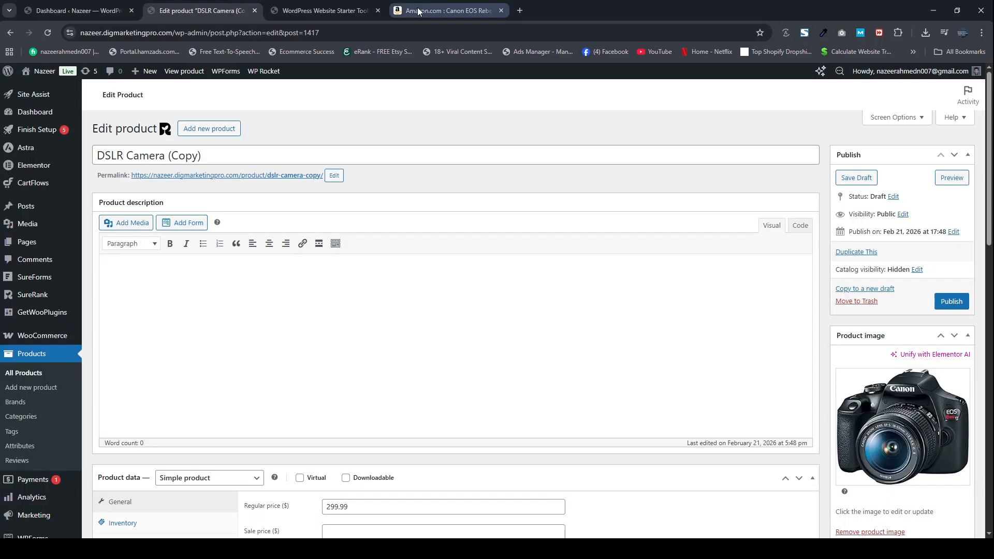
Switch to Amazon, search for "50mm Lens" and open the VILTROX 50mm F2 Full Frame Lens listing.
click(419, 11)
click(285, 78)
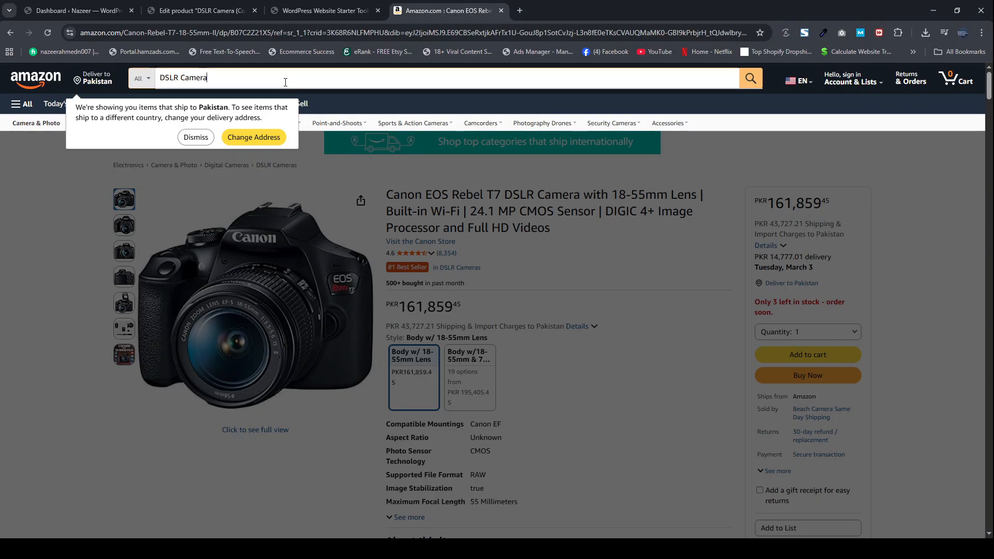
text(50mm Lens)
key(Return)
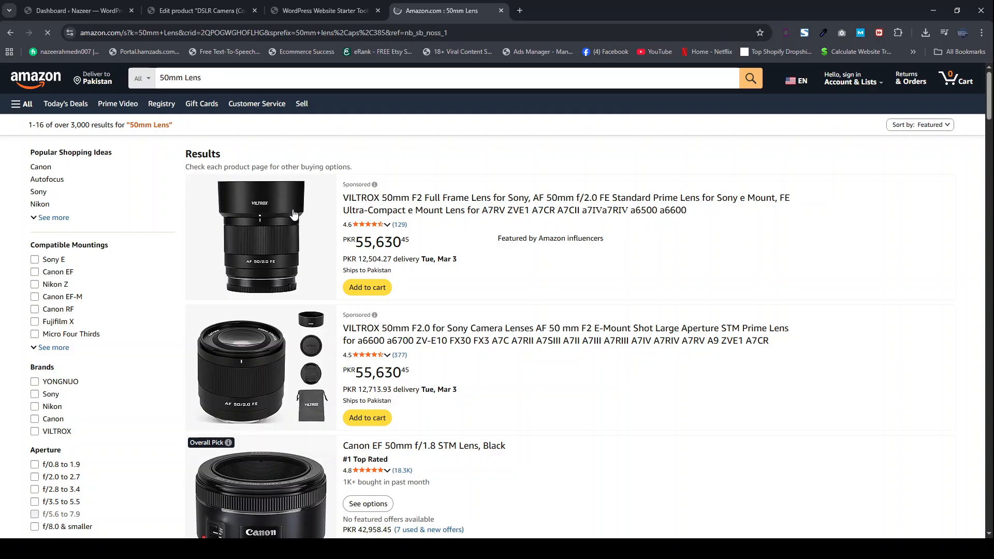
click(294, 209)
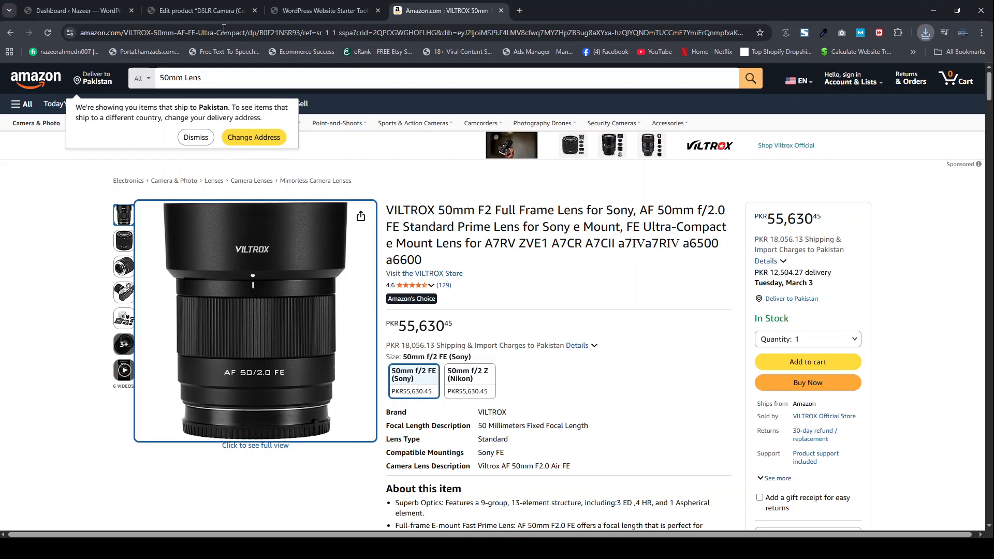
Return to the copied DSLR Camera draft in WordPress and rename it "50mm Lens".
click(202, 10)
drag(215, 176, 94, 167)
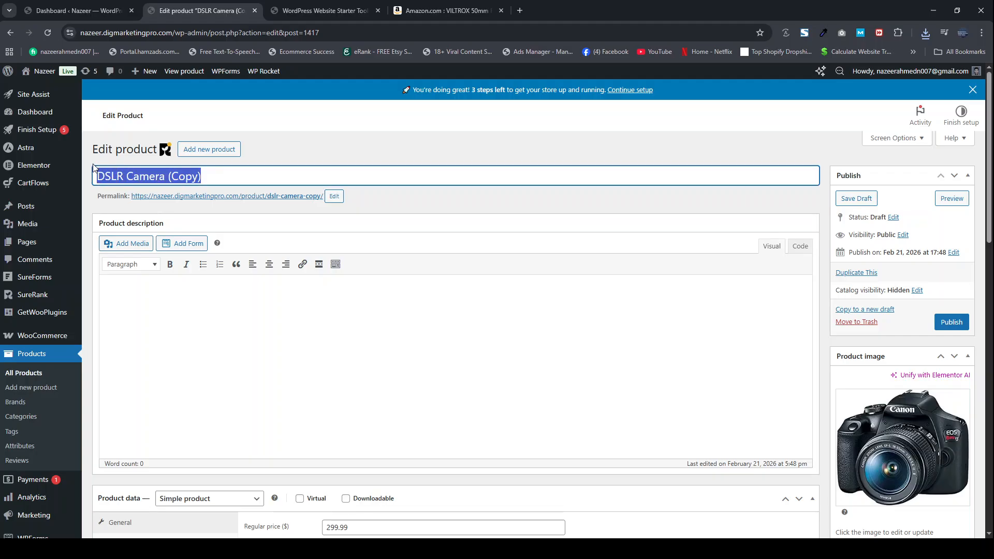
key(BackSpace)
text(50mm Lens)
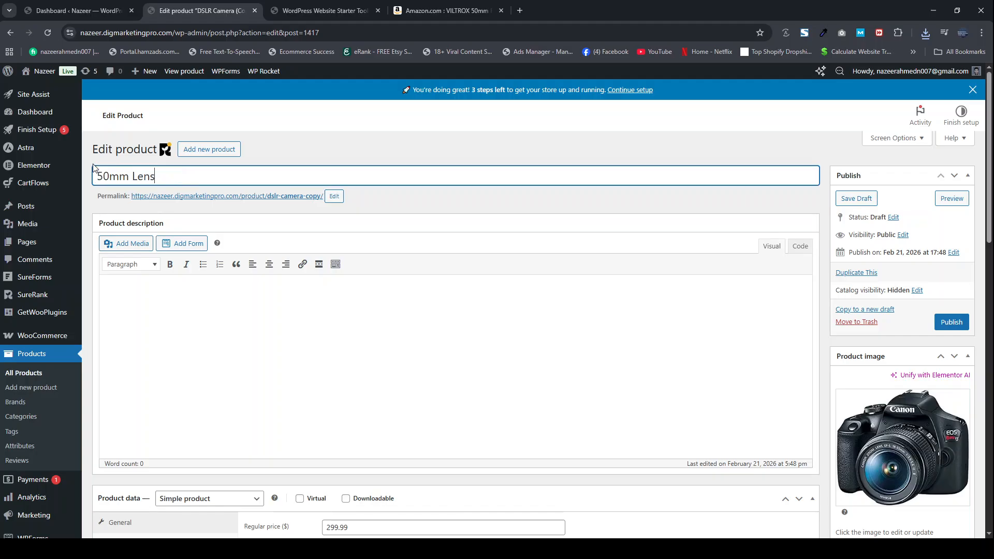
Replace the draft's permalink slug with "50mm Lens" and set its regular price to $199.99.
click(330, 196)
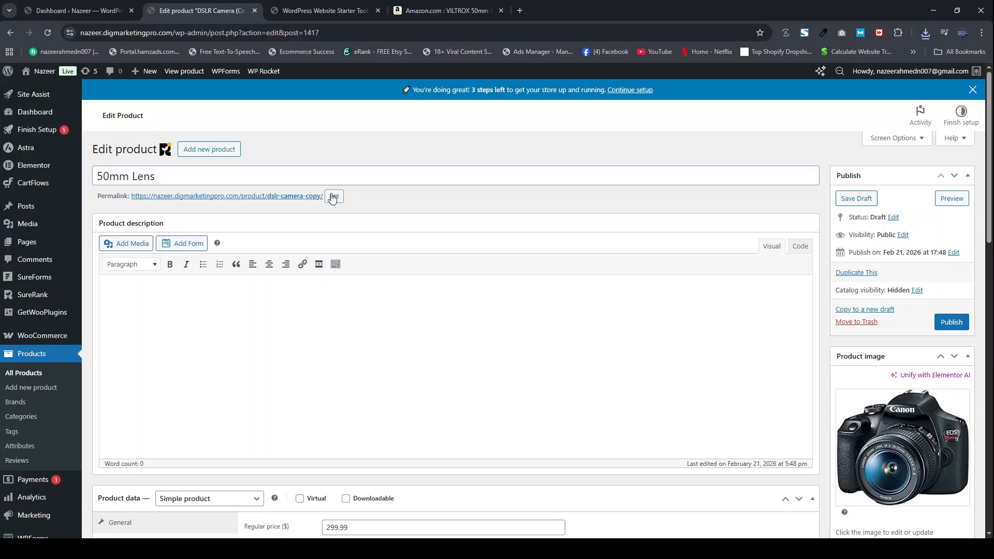
key(ctrl+a)
key(BackSpace)
key(ctrl+v)
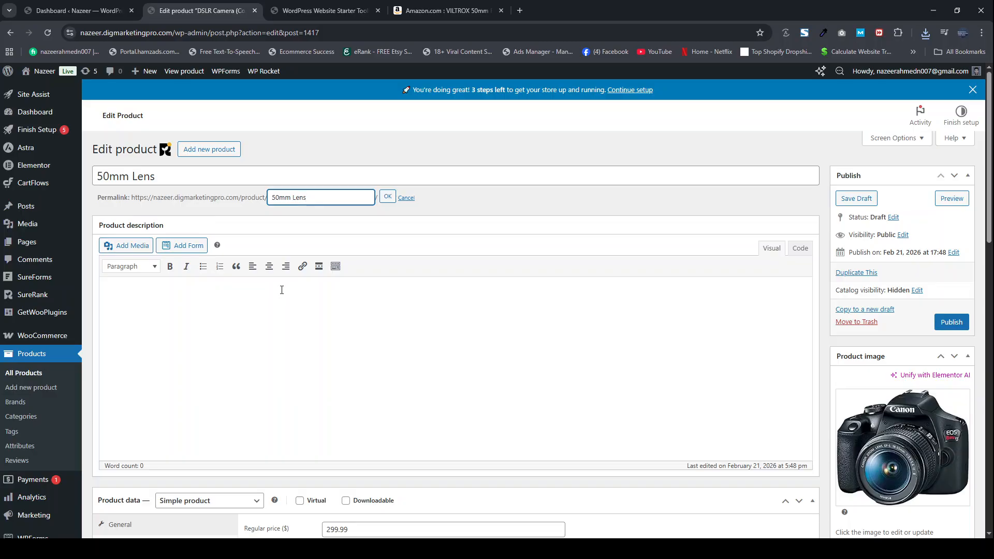
scroll(282, 290, down, 3)
click(332, 375)
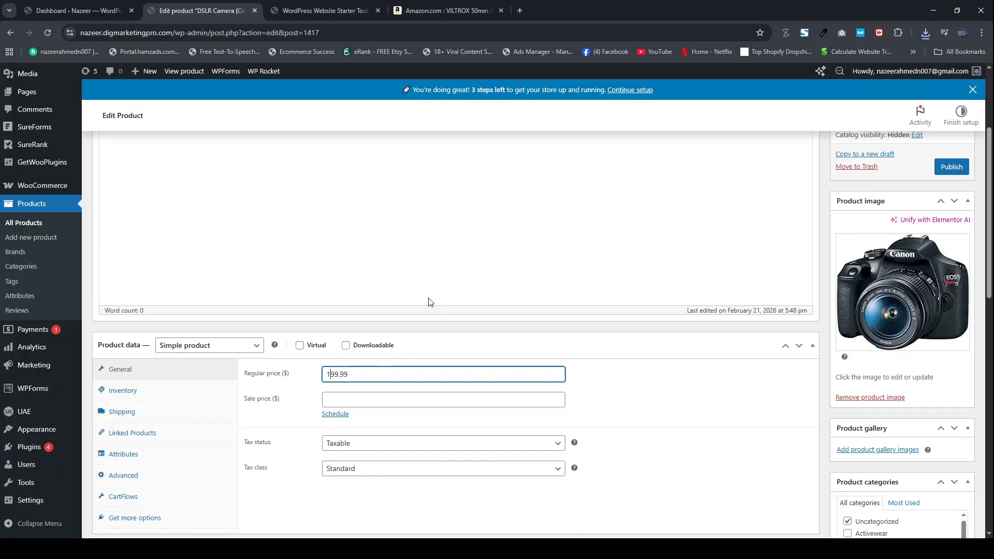
Upload 50mm Lens.webp as the product image in place of the camera photo and publish the 50mm Lens product.
click(869, 292)
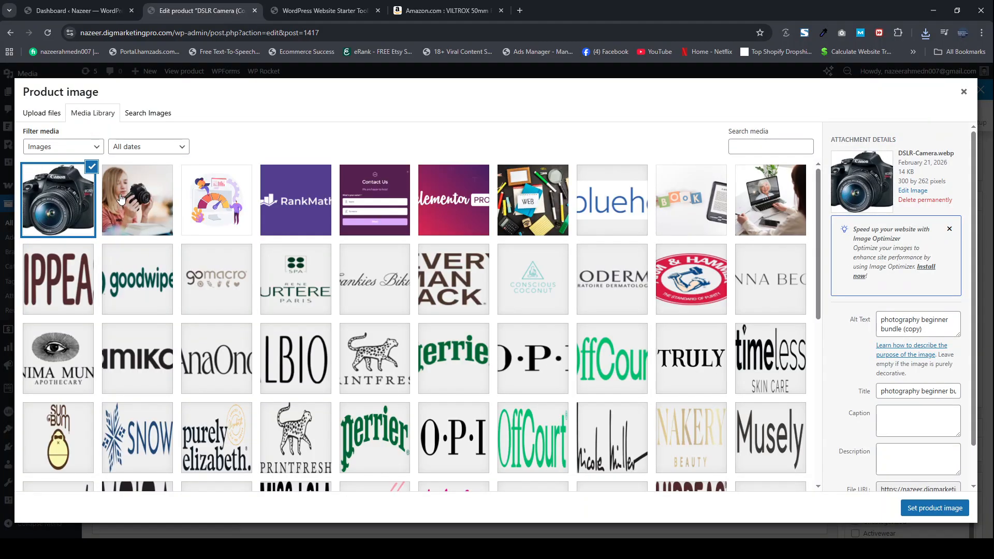
click(49, 119)
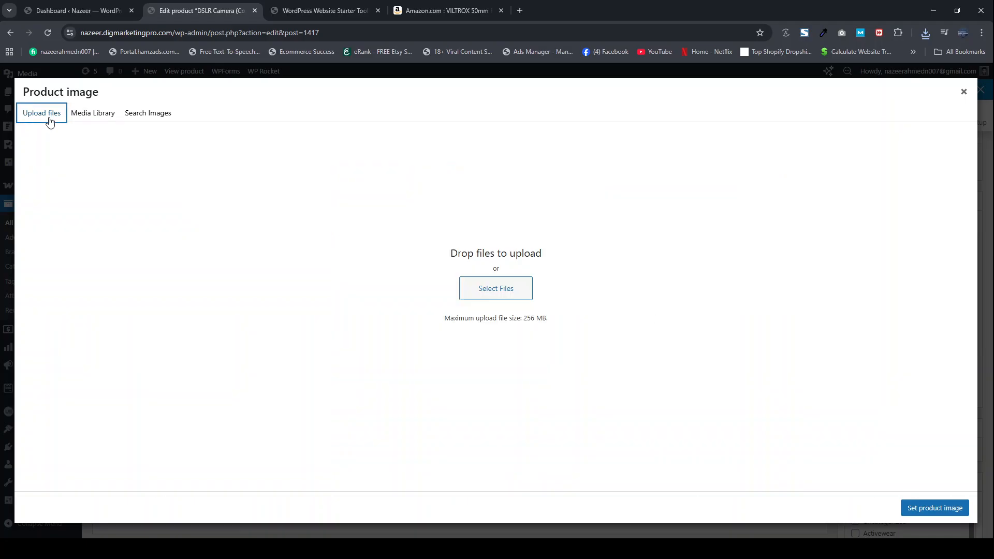
click(492, 294)
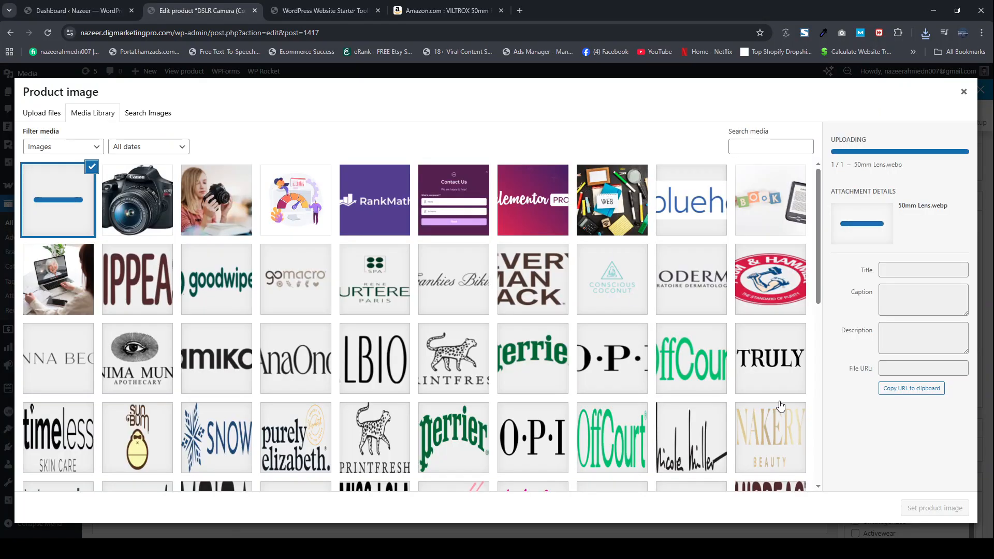
click(925, 509)
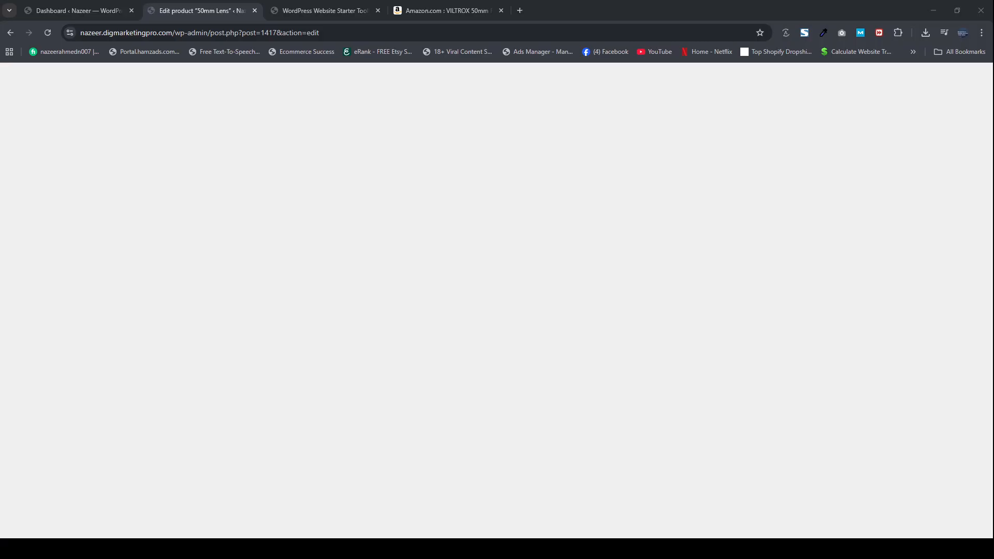
Switch to Amazon, search for "Tripod" and capture the product photo from the Amazon Basics 50-inch tripod listing.
click(407, 10)
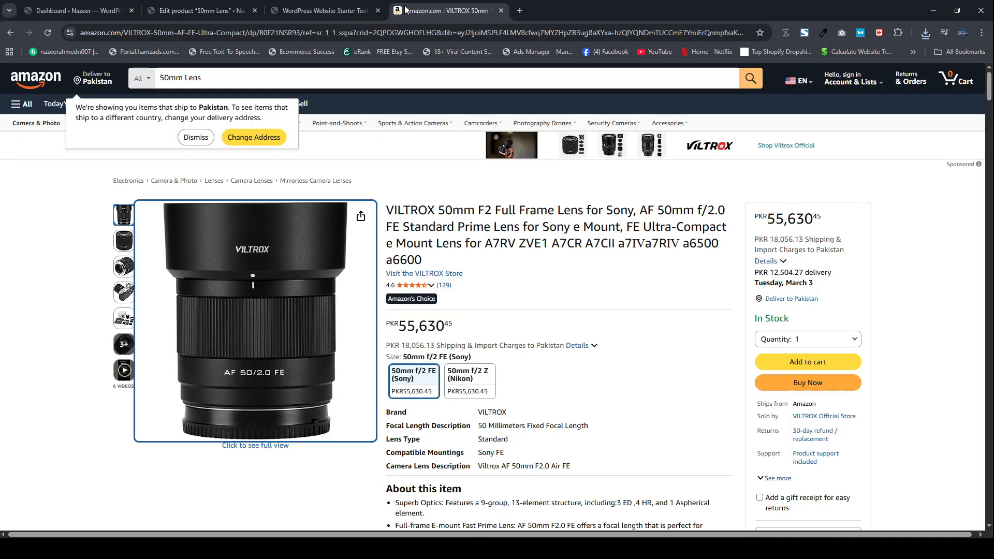
click(320, 75)
key(ctrl+a)
key(BackSpace)
text(Tripod)
key(Return)
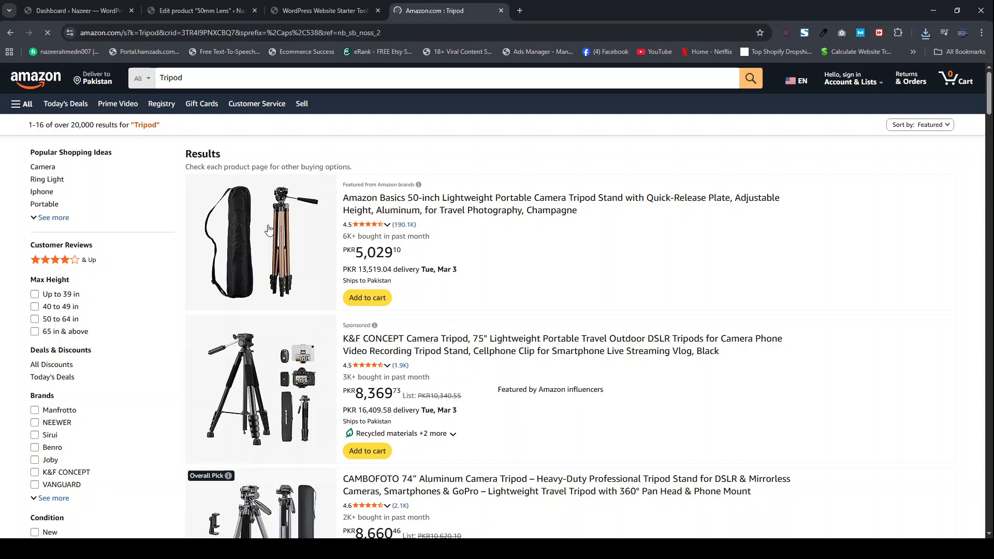
click(269, 229)
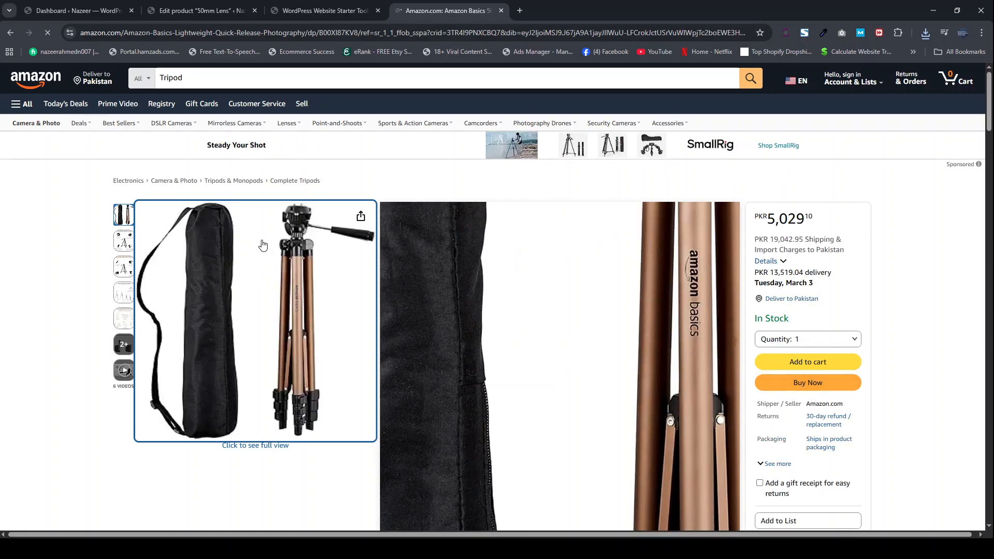
key(super+shift+s)
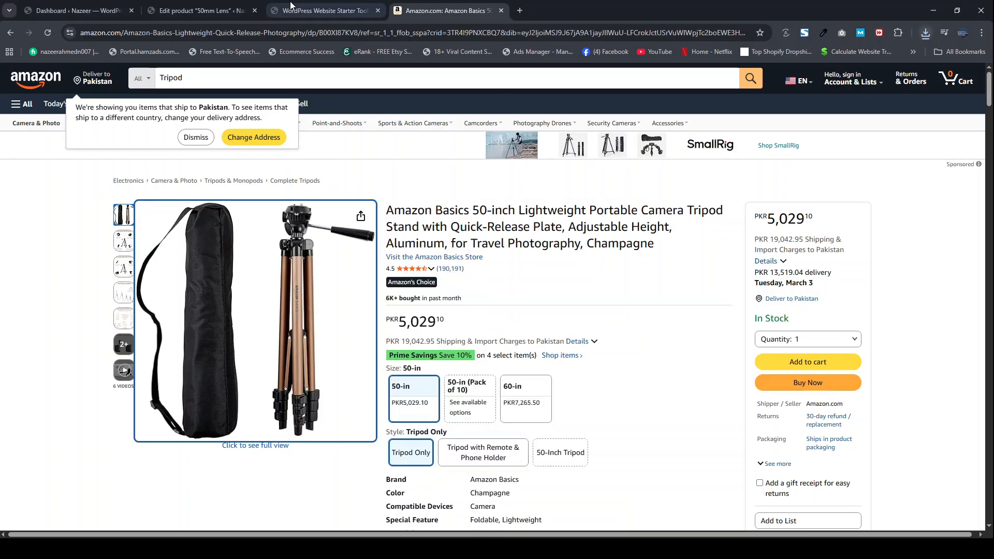
Return to WordPress, copy the 50mm Lens product to a new draft and rename the copy "Tripod".
click(202, 10)
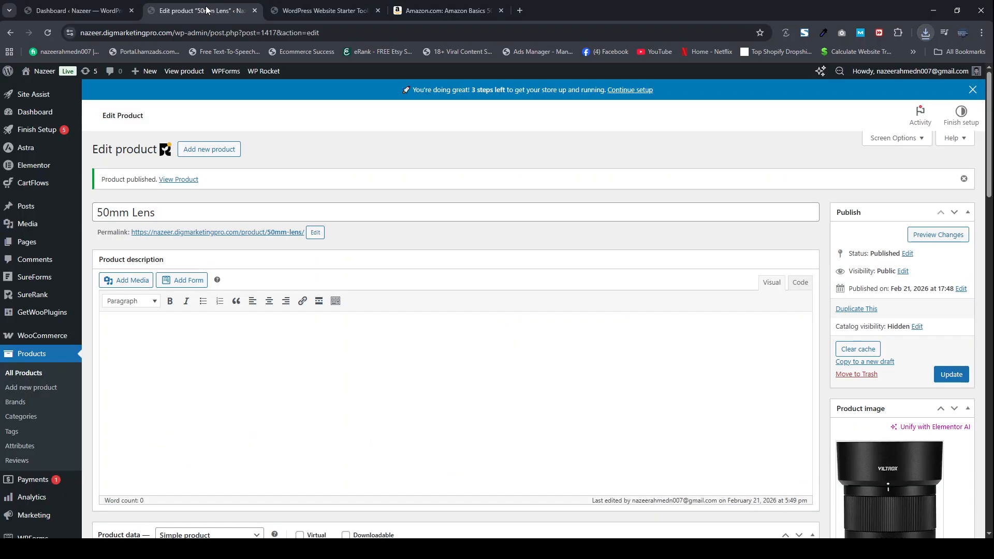
click(858, 365)
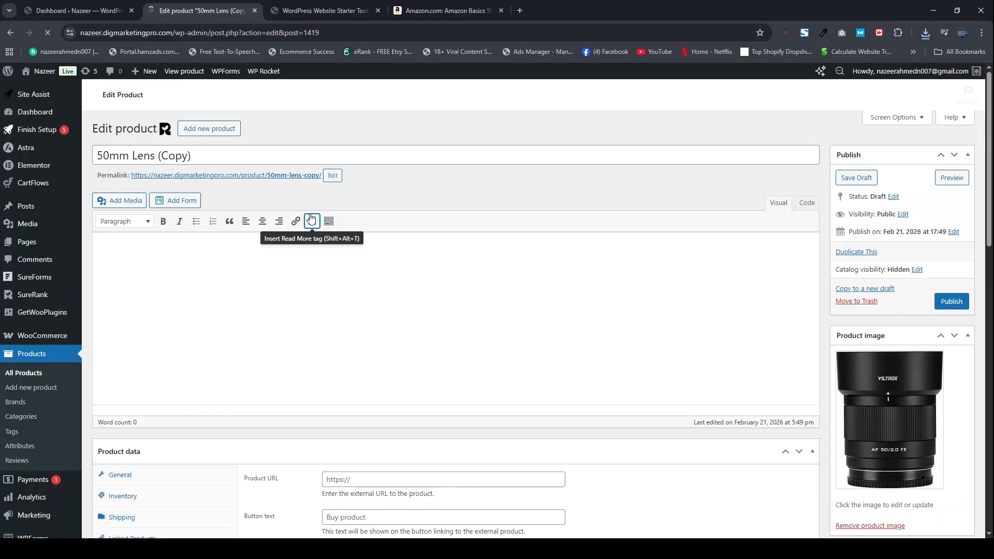
triple_click(198, 157)
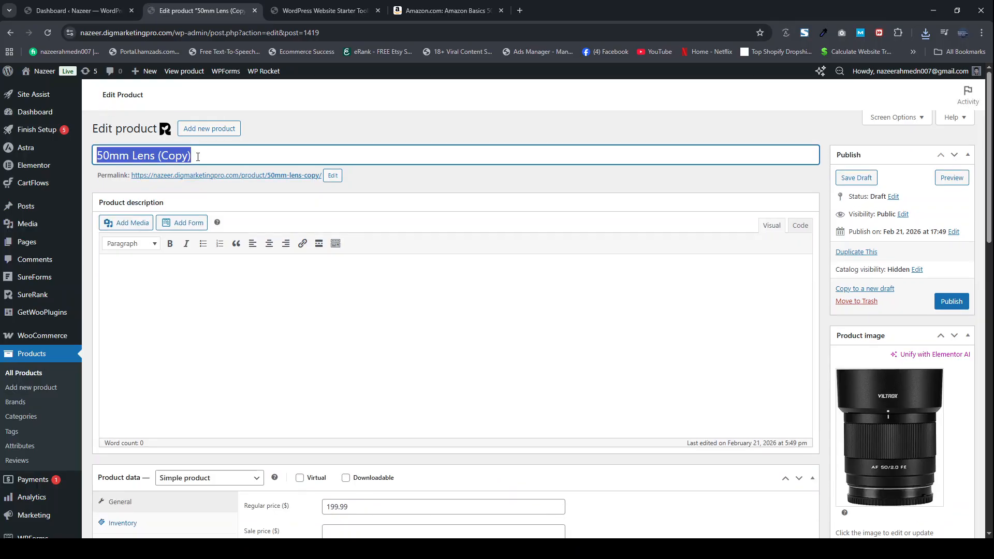
key(BackSpace)
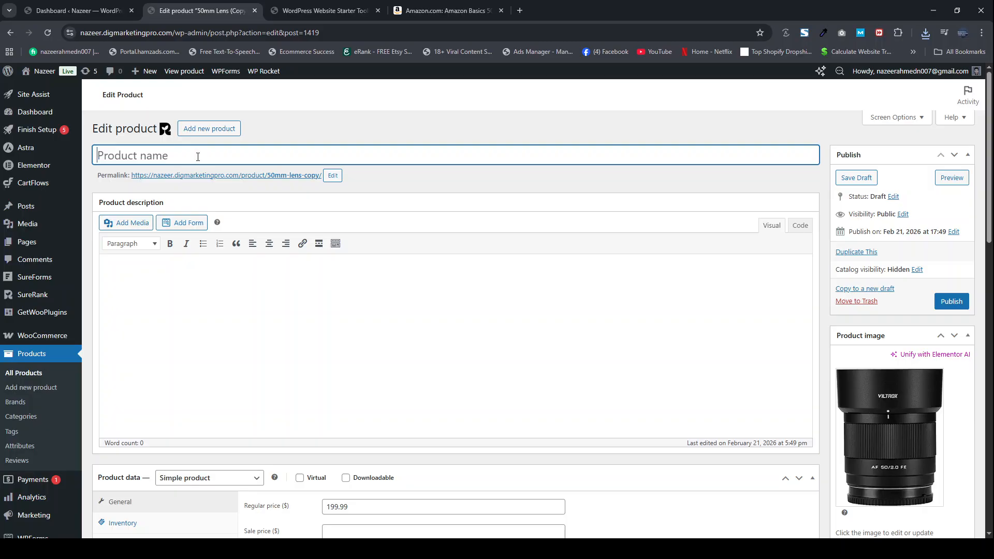
text(Tripod)
Replace the Tripod draft's permalink slug with "Tripod".
click(330, 197)
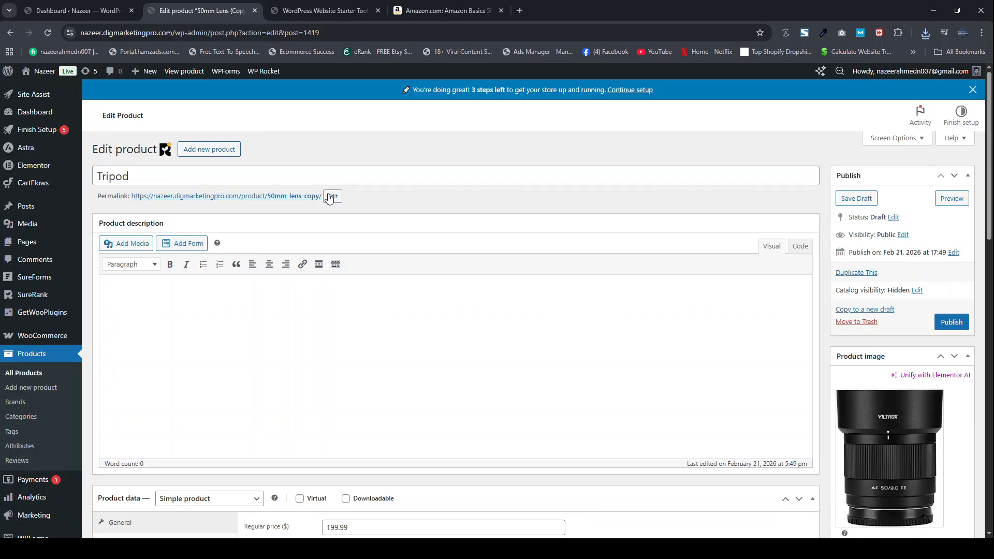
triple_click(328, 195)
key(BackSpace)
text(Tripod)
Upload Tripod.webp as the product image in place of the lens photo and publish the Tripod product.
scroll(325, 227, down, 1)
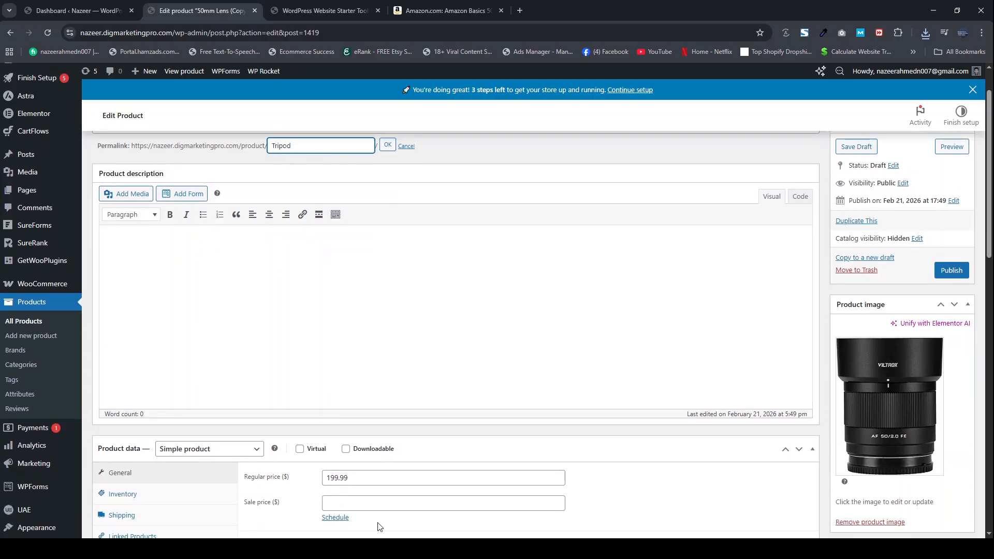
click(900, 405)
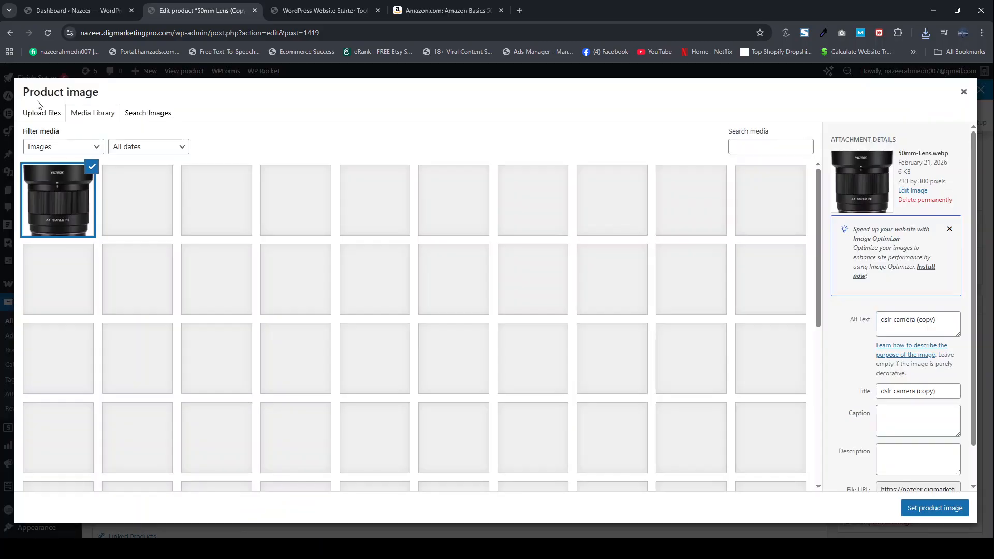
click(42, 113)
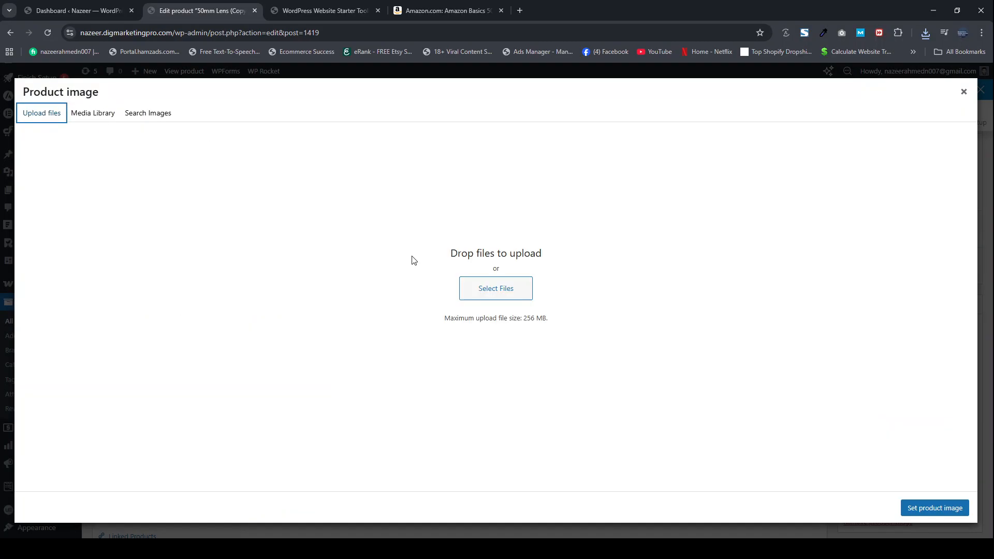
click(484, 288)
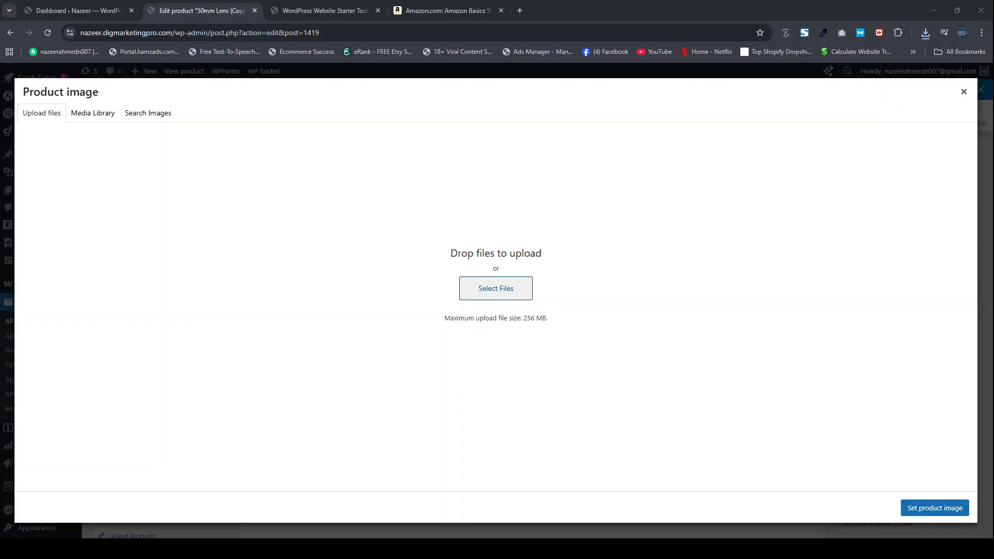
key(Return)
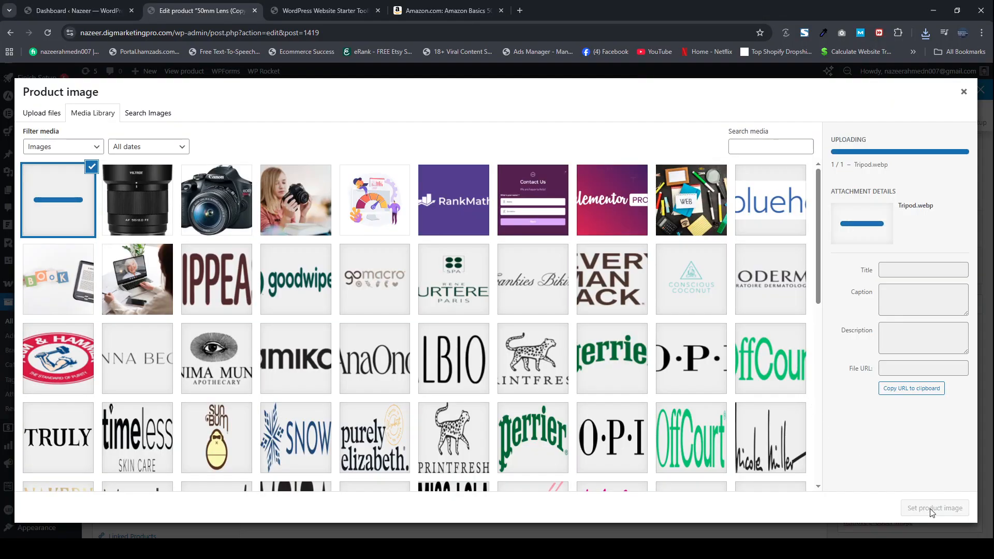
click(931, 509)
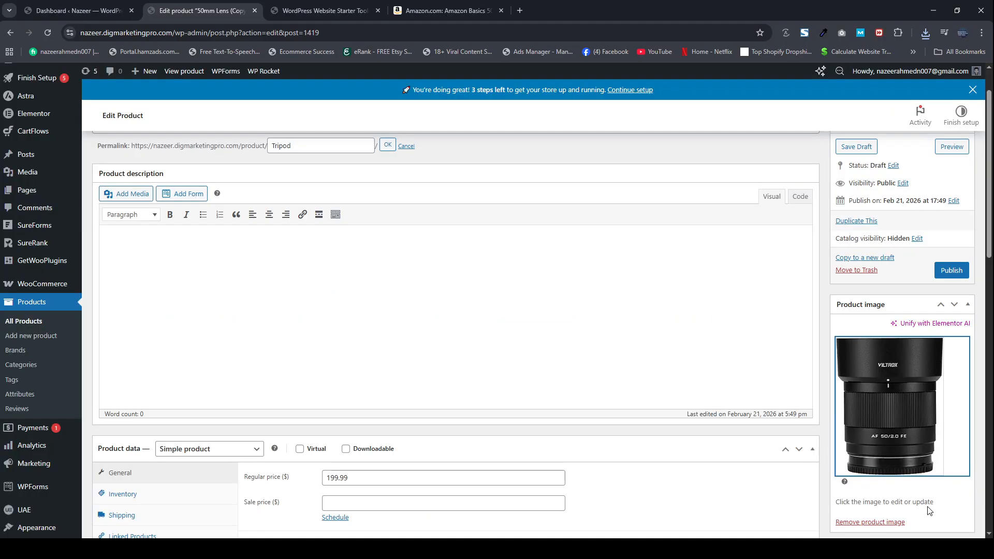
click(947, 272)
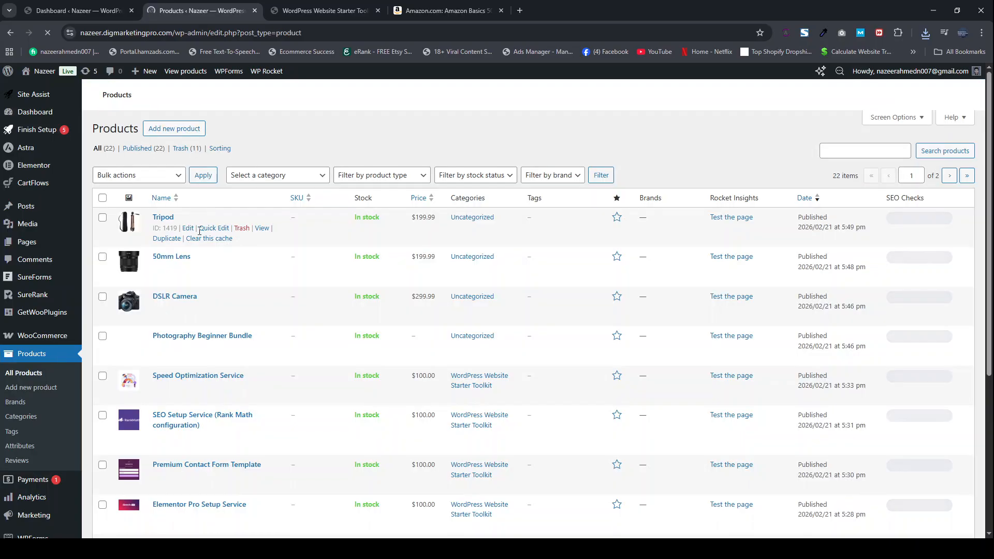
Open the Photography Beginner Bundle for editing in a new tab from the product list.
scroll(201, 238, down, 3)
scroll(200, 237, up, 3)
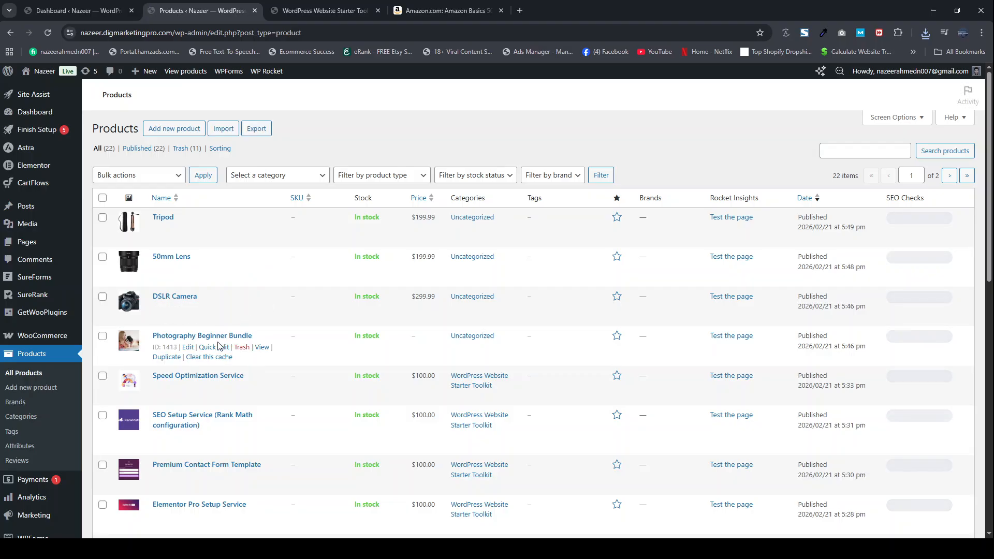
middle_click(188, 349)
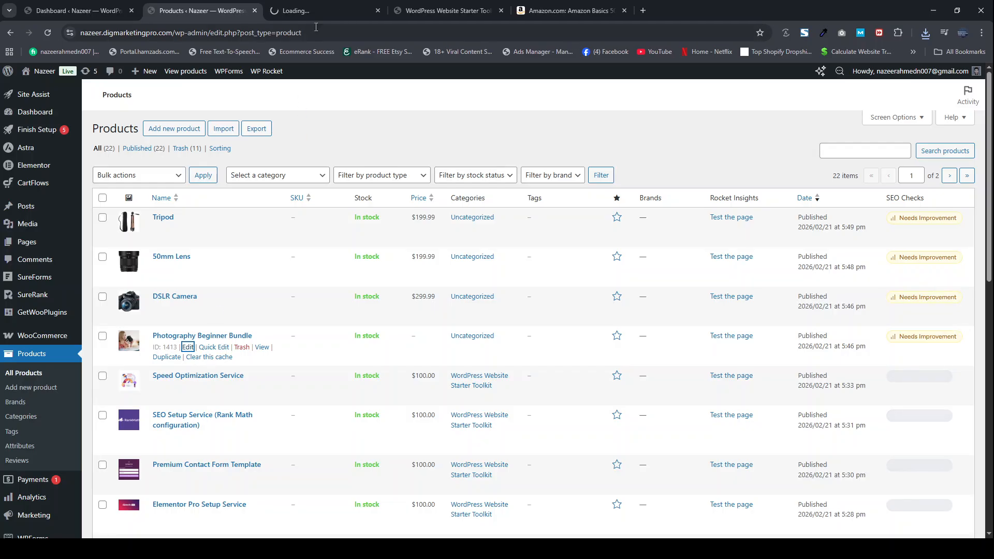
Switch to the Photography Beginner Bundle editor and set the product's regular price to $199.99.
click(315, 7)
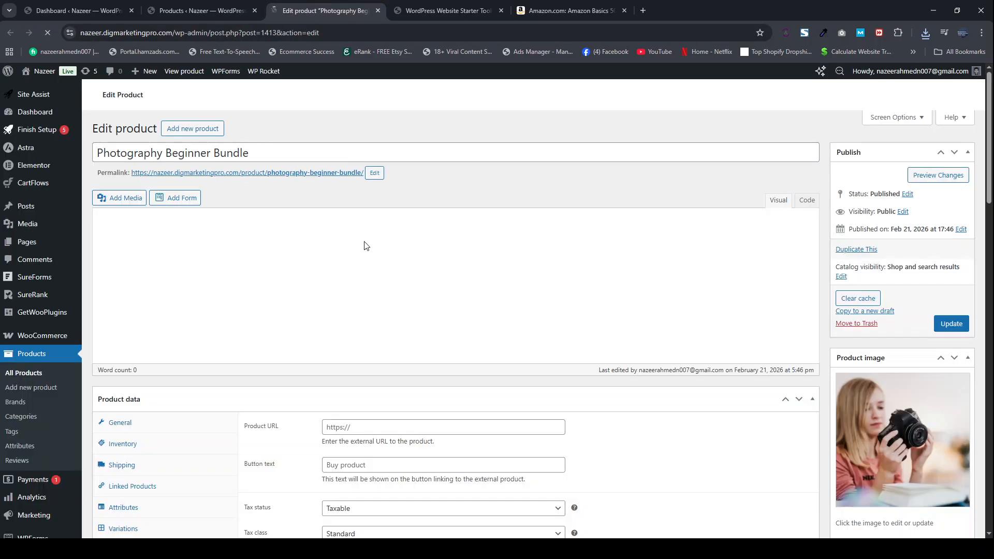
scroll(364, 265, down, 3)
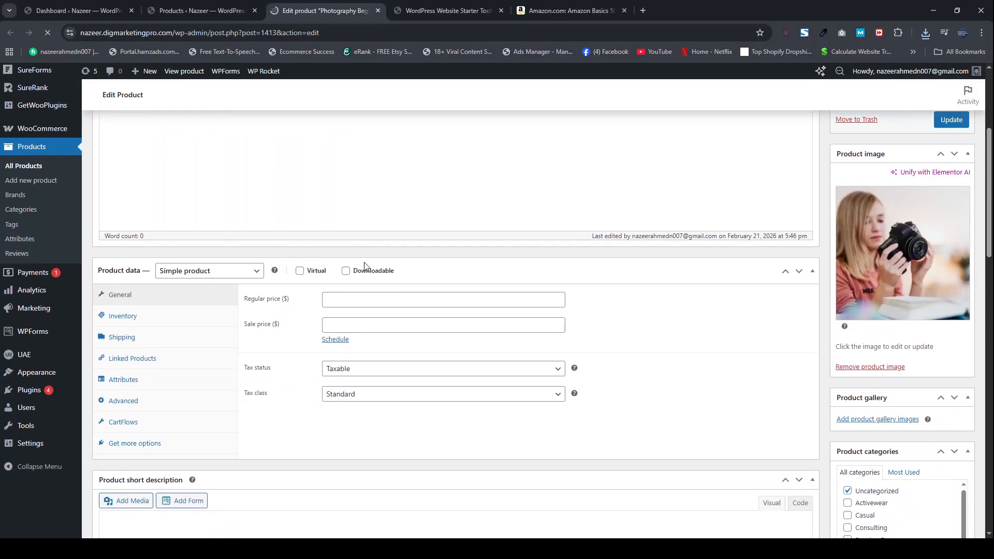
click(359, 302)
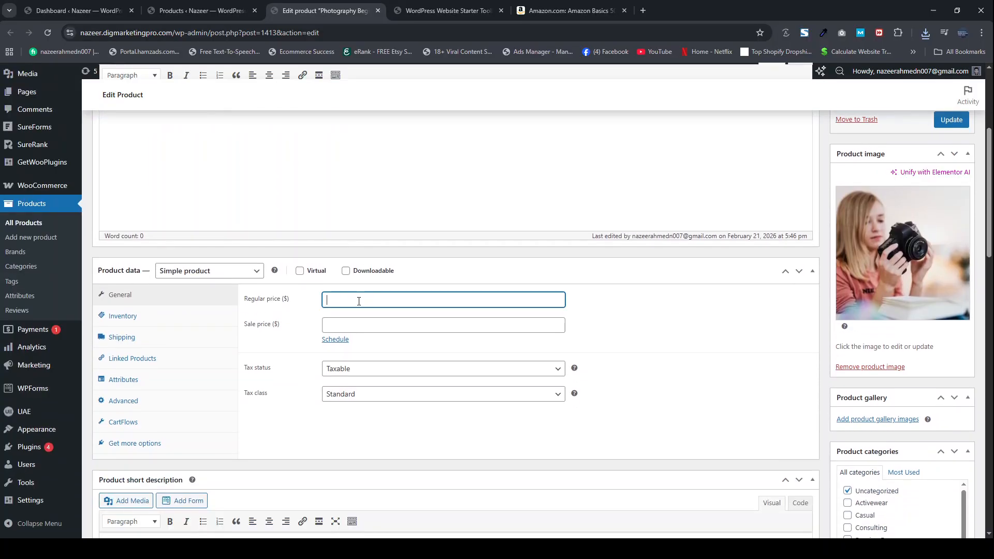
text(1)
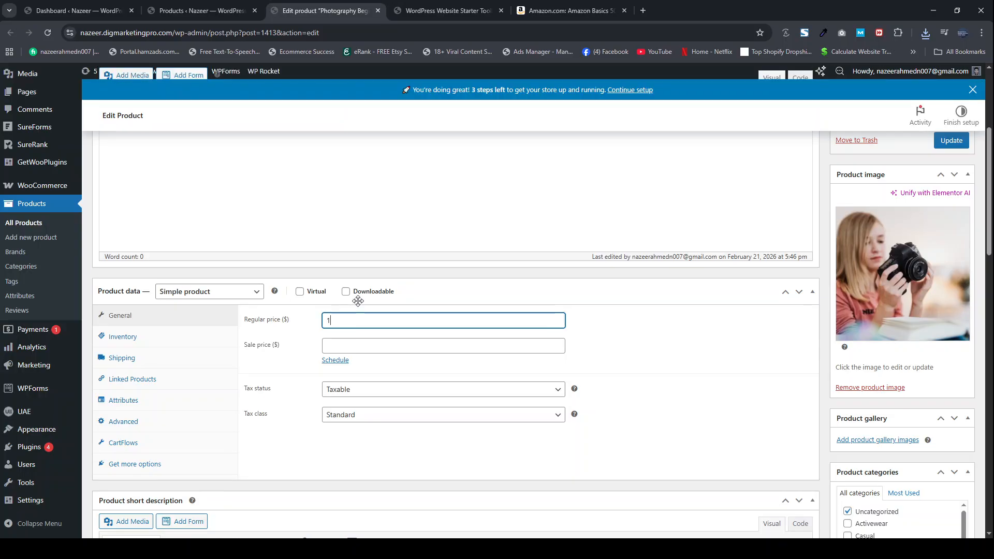
text(99.99)
Change the bundle's product type to Grouped product and add DSLR Camera to its grouped products.
click(180, 294)
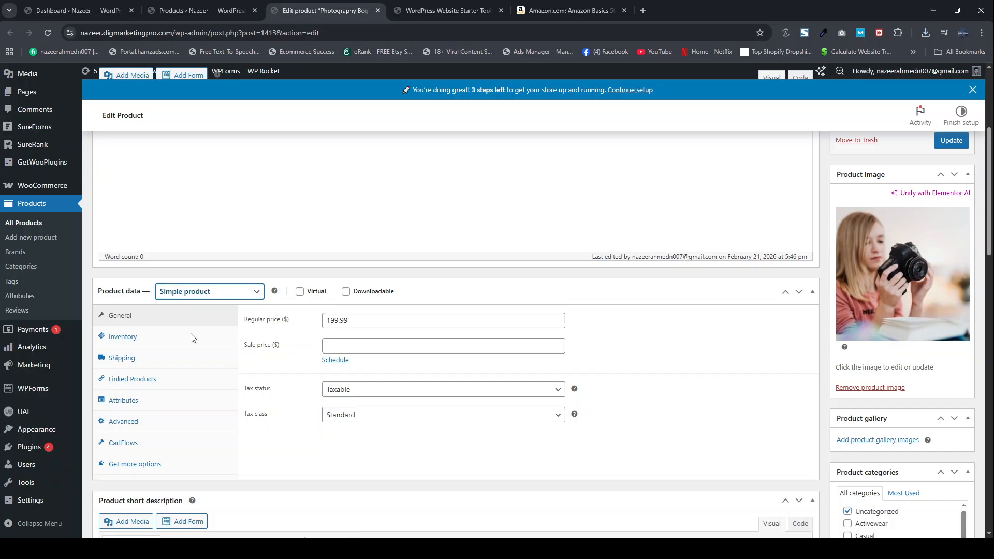
key(Down)
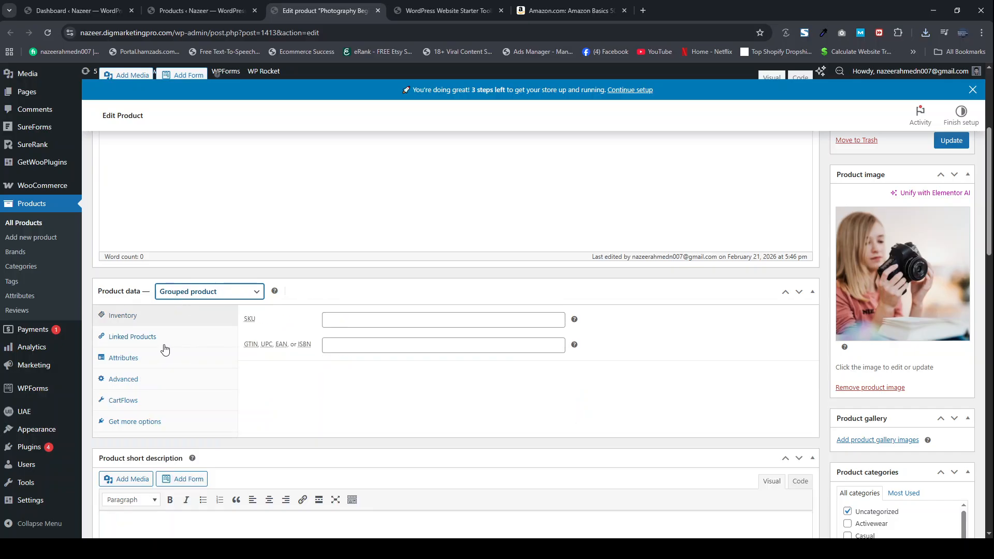
click(148, 339)
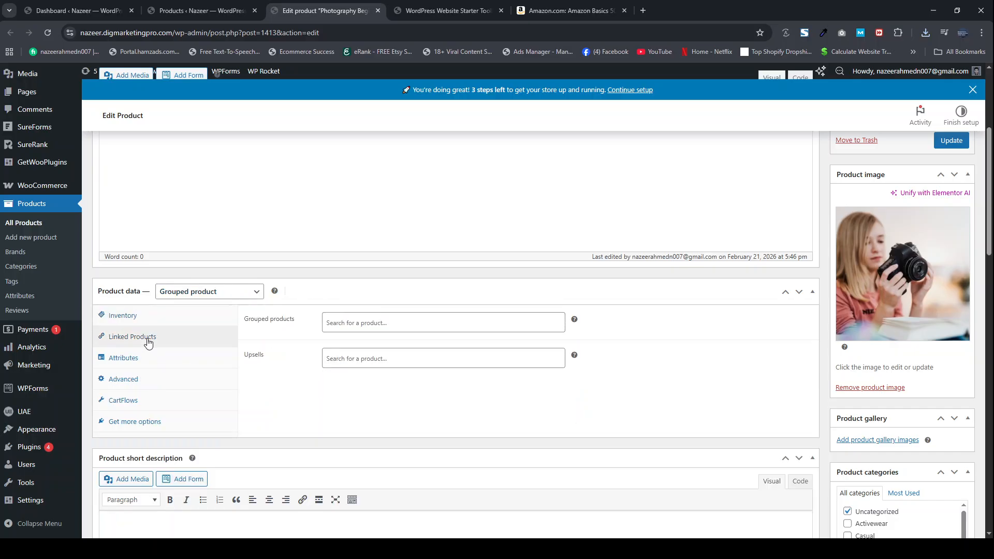
click(360, 324)
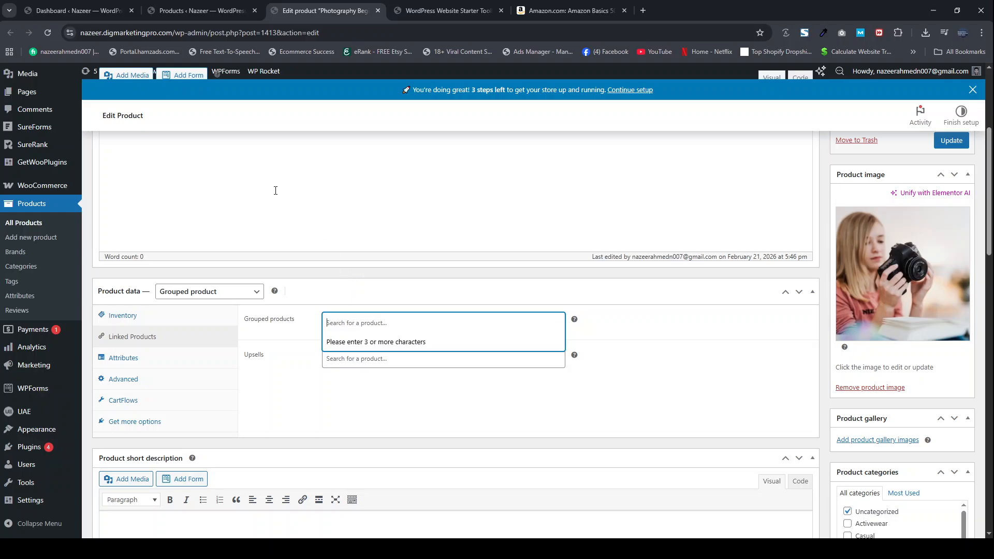
click(183, 7)
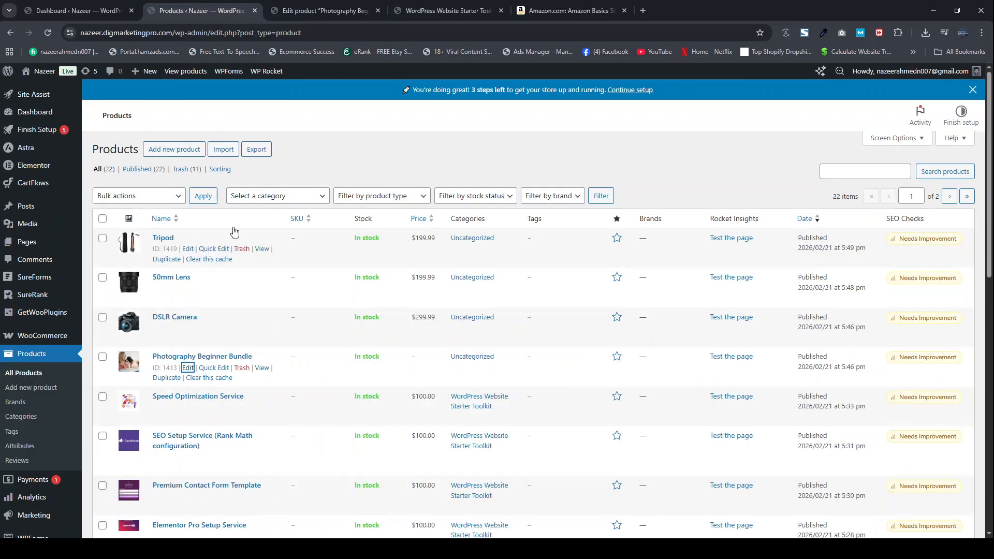
click(319, 15)
text(Dsl)
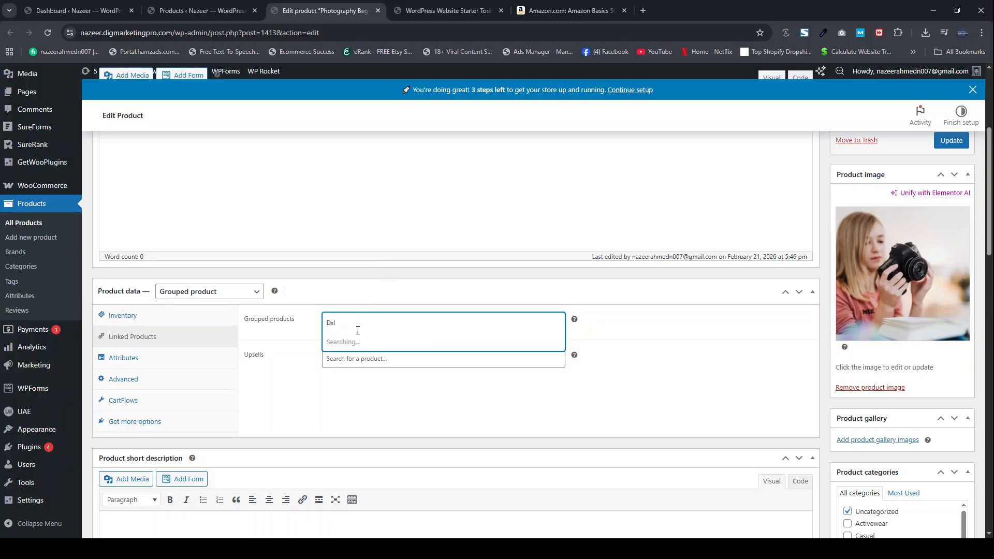
click(361, 343)
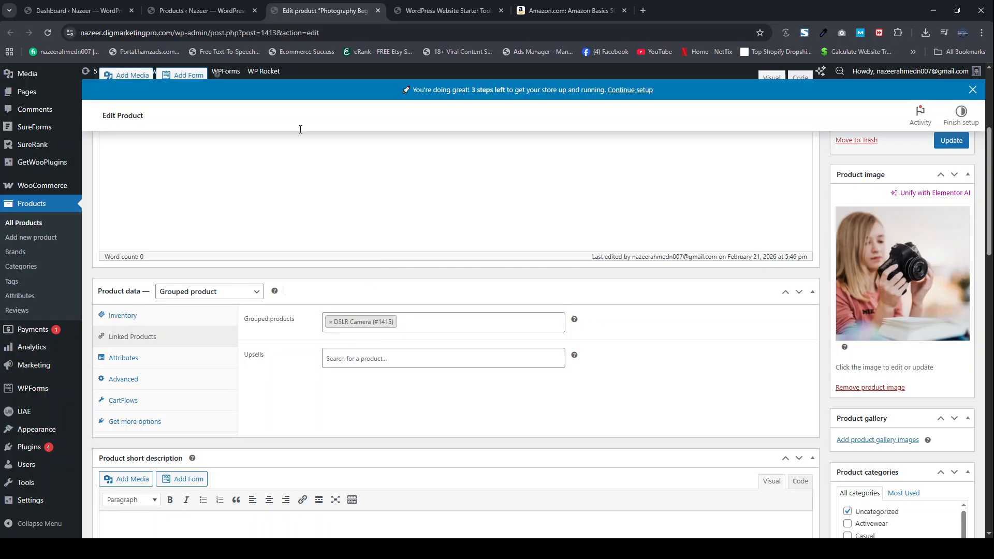
Check the product list and add 50mm Lens to the bundle's grouped products.
click(199, 12)
click(297, 12)
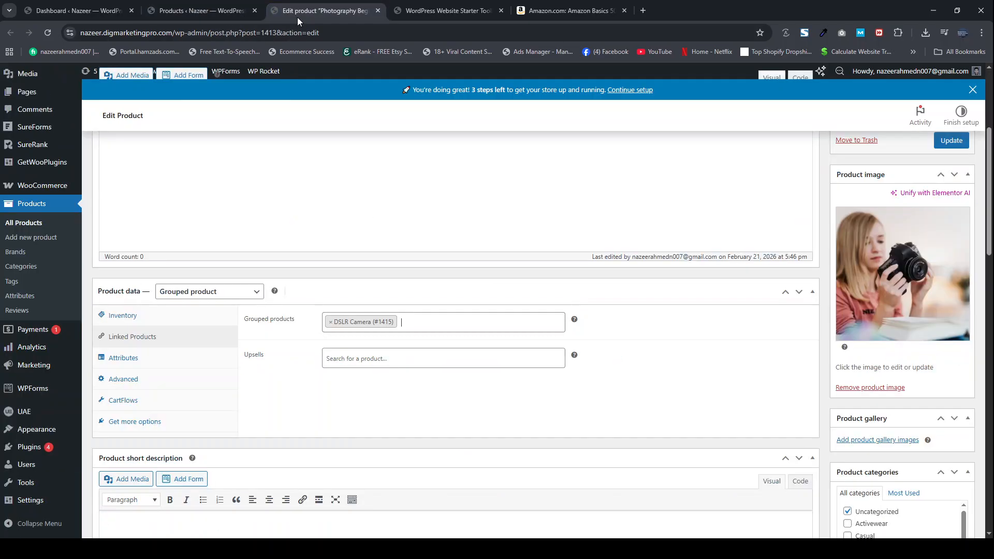
text(50)
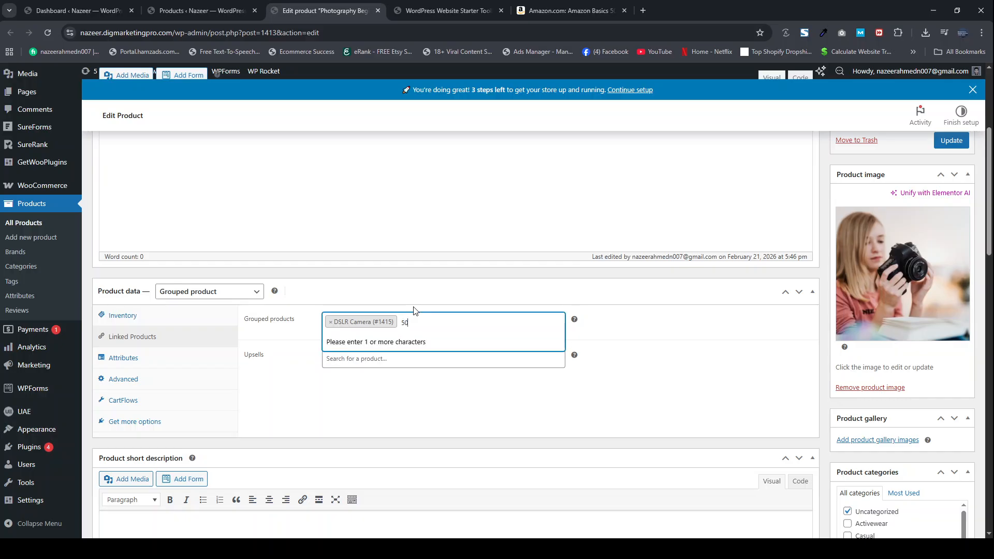
text(mm)
click(366, 344)
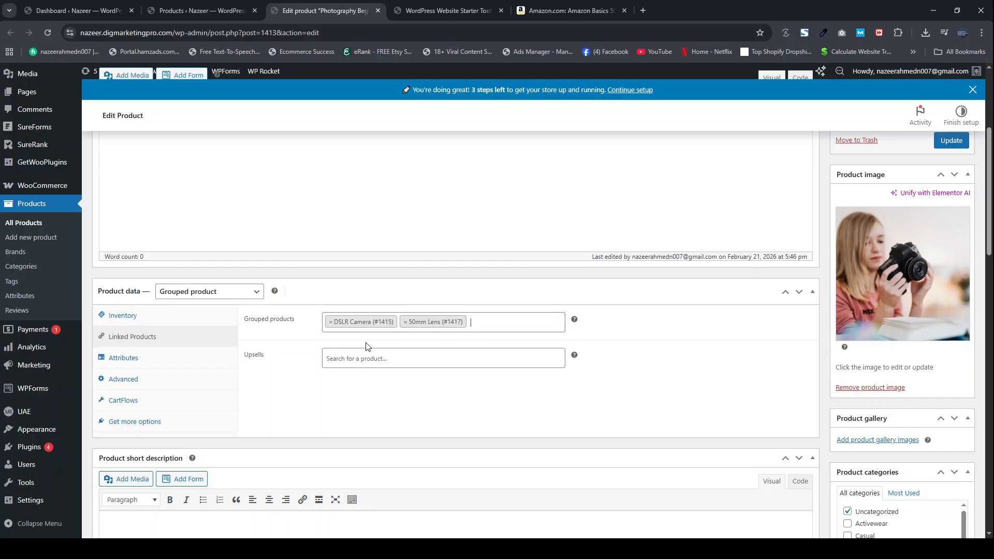
Check the product list again and add Tripod to the bundle's grouped products.
click(178, 9)
click(316, 11)
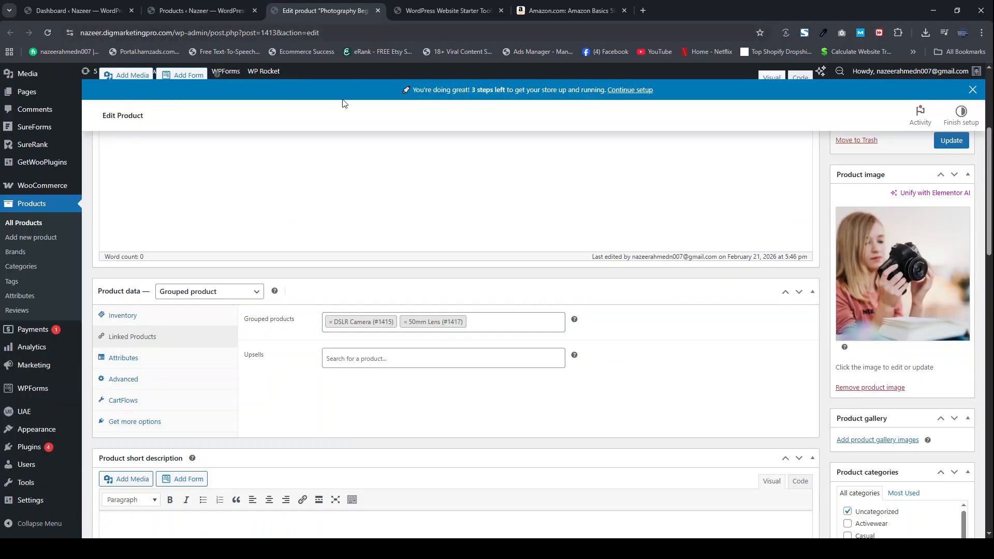
text(Tr)
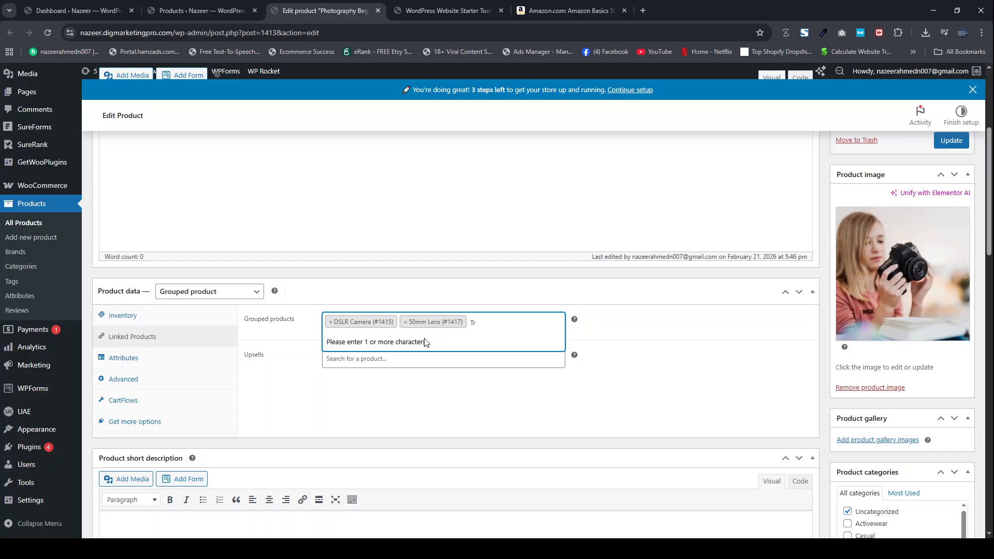
text(i)
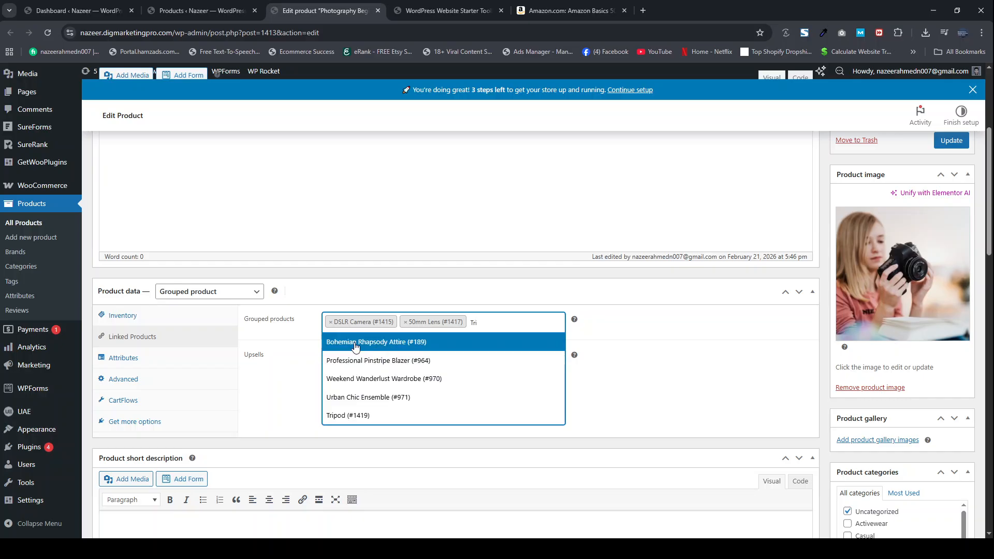
click(341, 418)
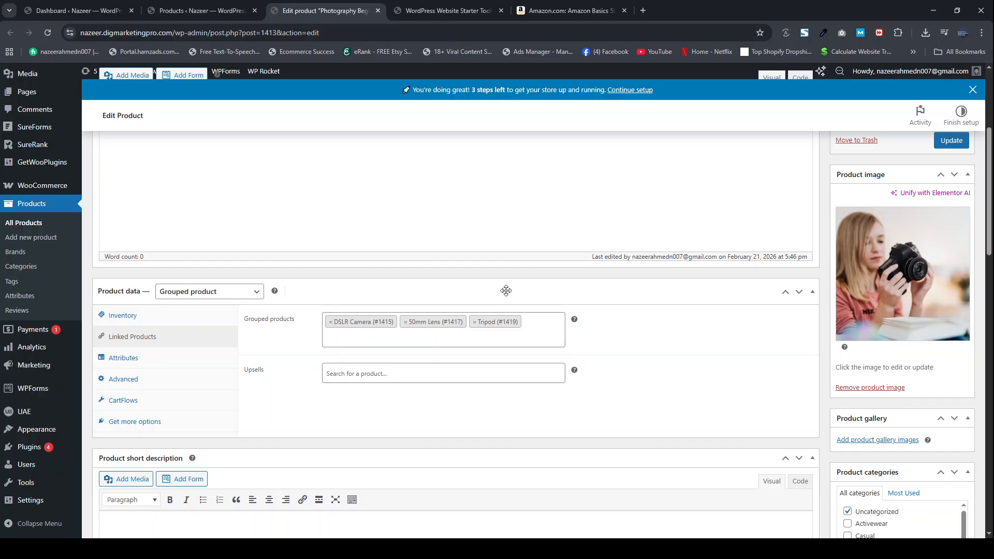
Update the Photography Beginner Bundle and view its storefront product page in a new tab.
scroll(835, 248, up, 3)
click(952, 244)
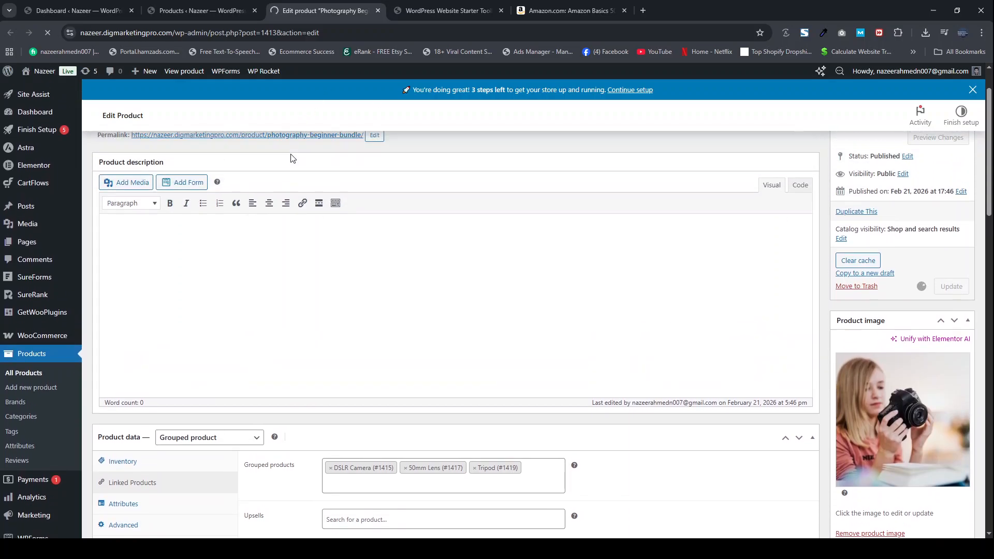
middle_click(171, 164)
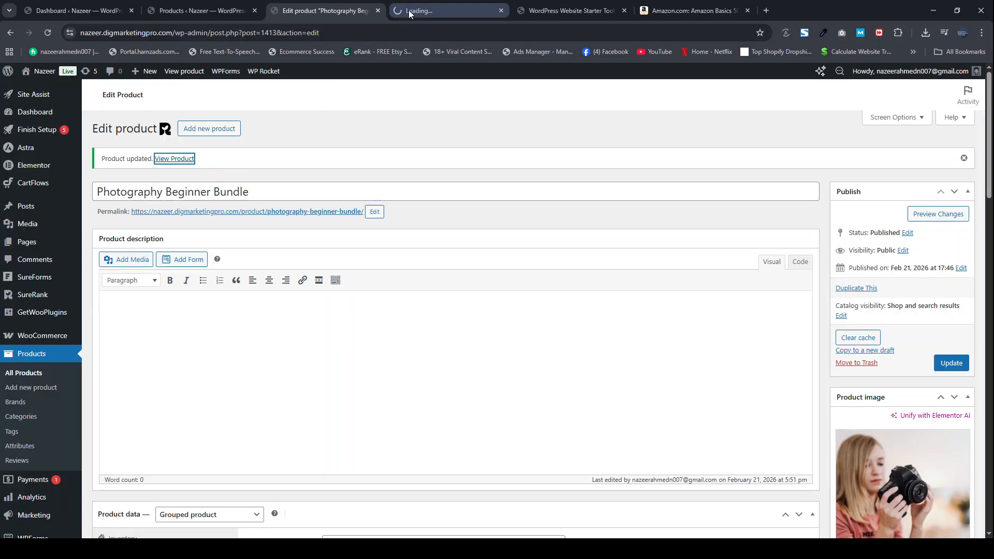
click(409, 10)
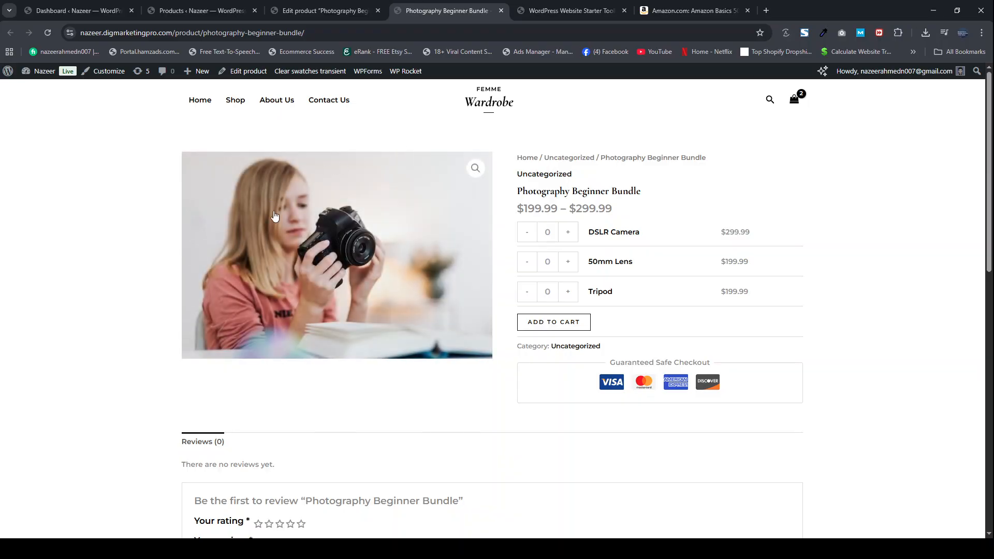